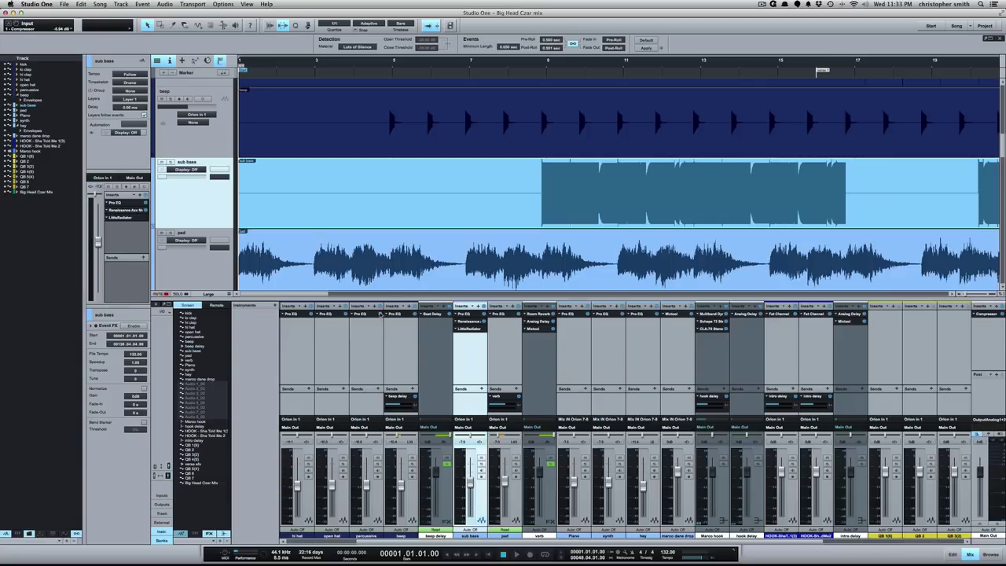
Step: Select the beep track so the Inspector shows its Pro EQ insert and beep delay send
left_click(416, 351)
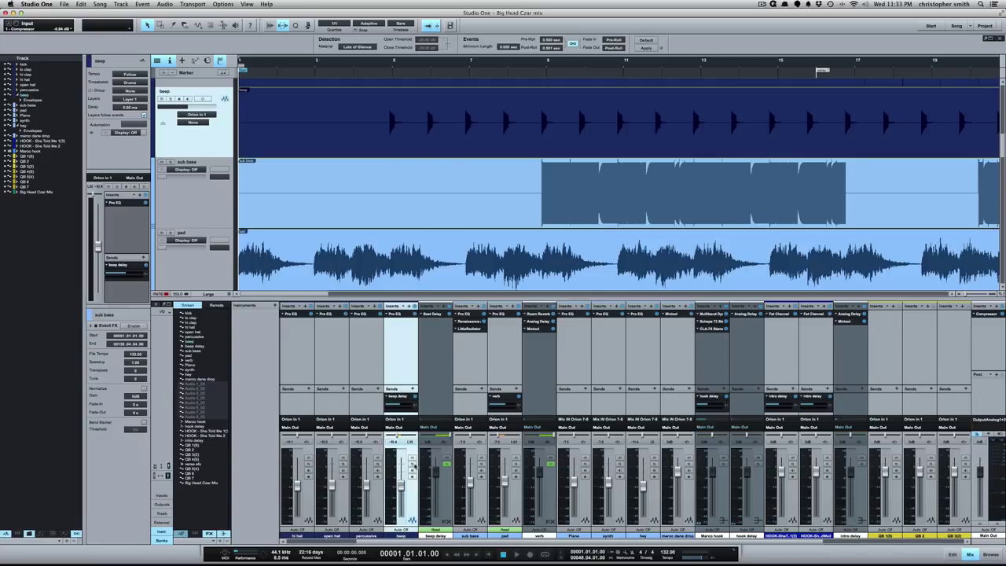
Step: Arm the channels for recording, then play the mix from bar 5 and stop
left_click(412, 464)
key("space")
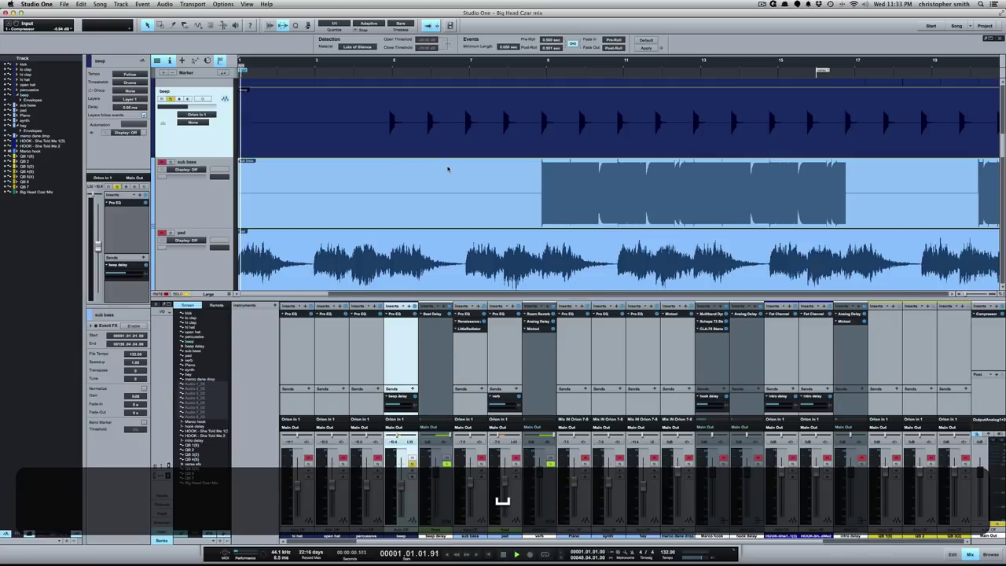
key("super+space")
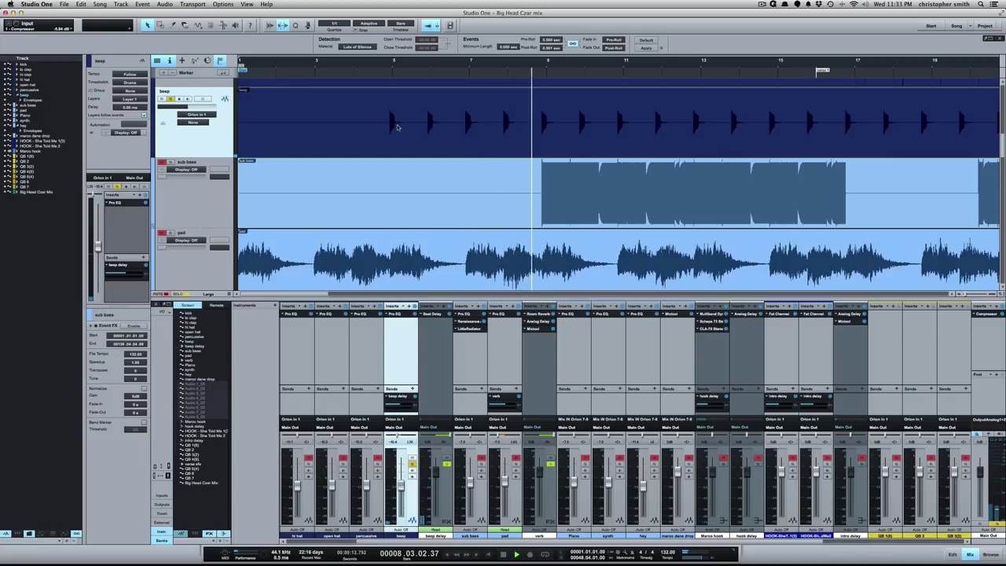
key("space")
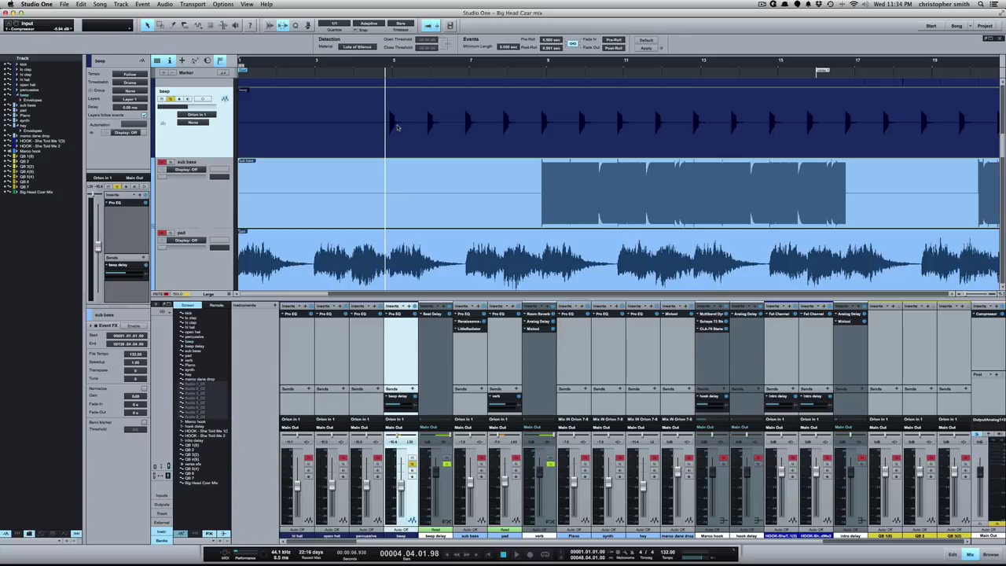
left_click(541, 392)
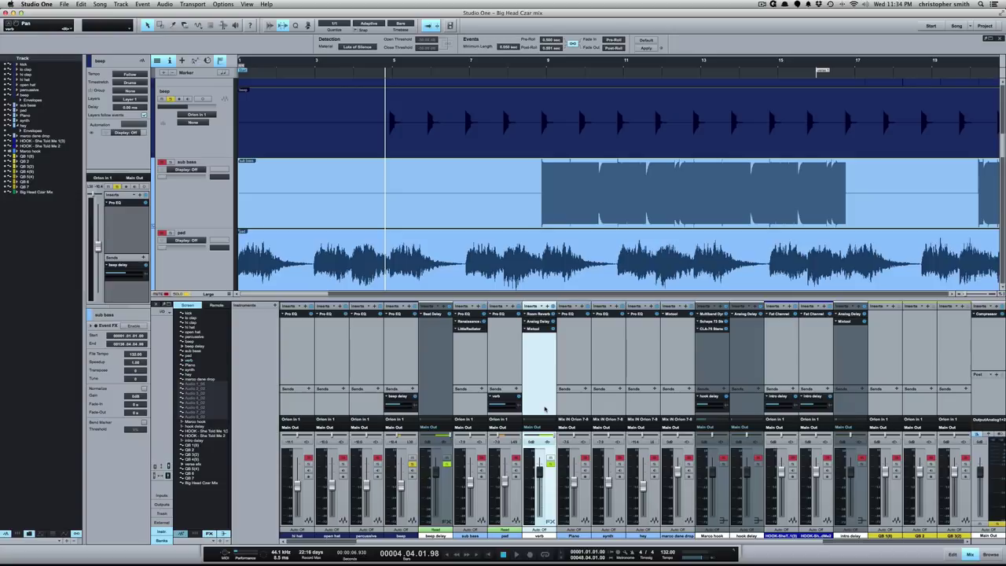
key("t")
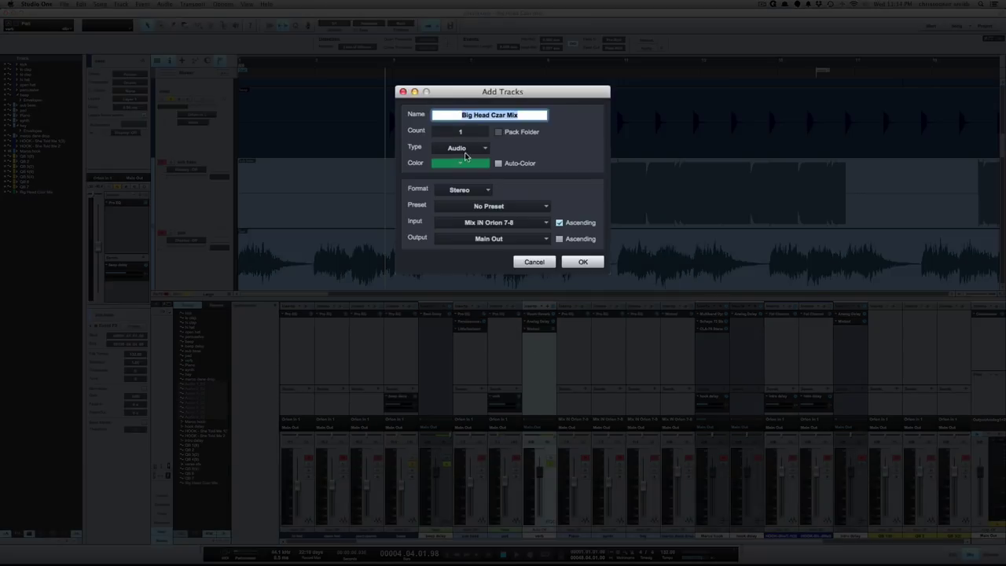
left_click(465, 150)
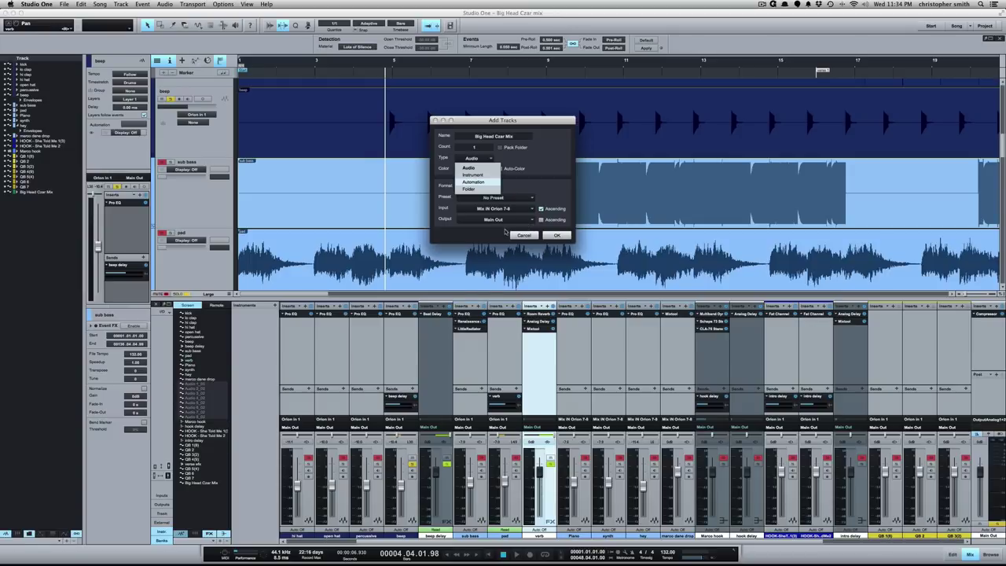
left_click(524, 236)
left_click(524, 236)
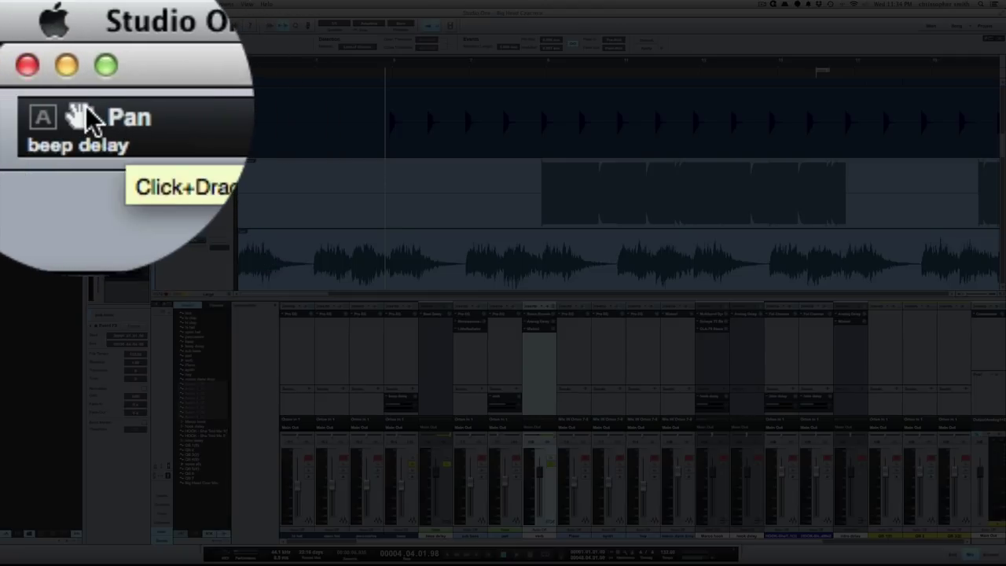
Step: Create Track 33 automating beep delay Pan, then hide and reshow the automation lanes
left_click_drag(79, 118, 187, 161)
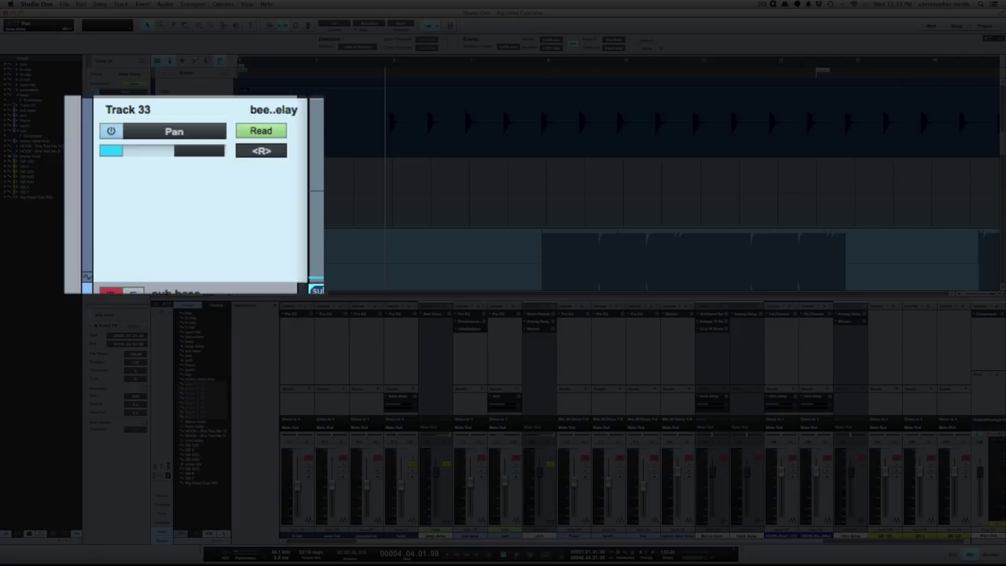
key("a")
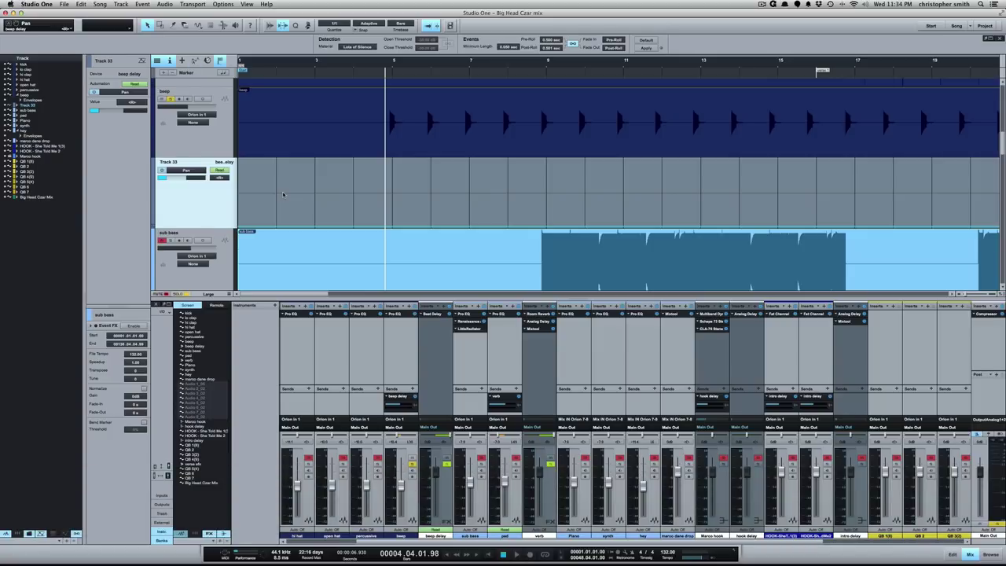
key("a")
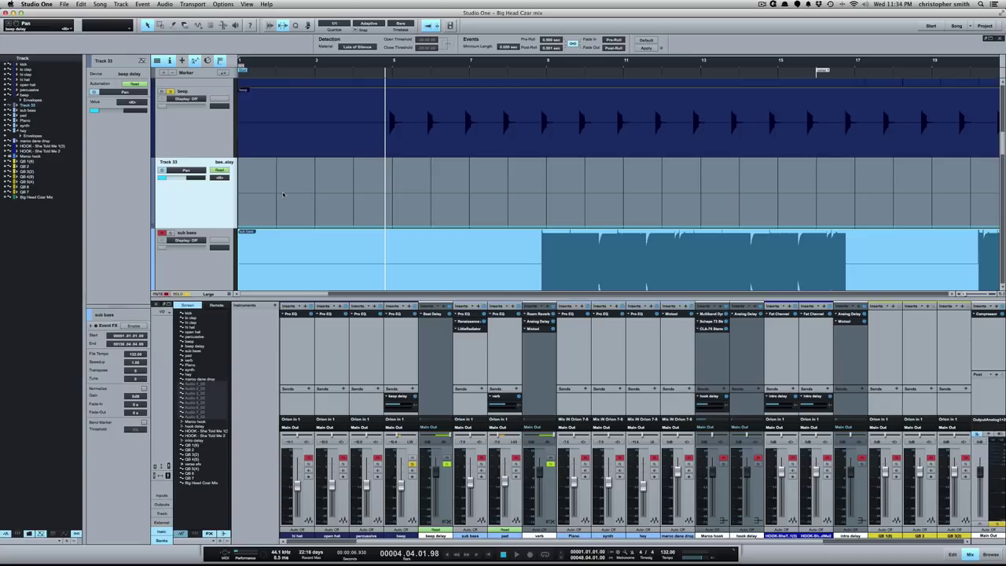
Step: Select the beep track and display its Volume automation lane
left_click(198, 137)
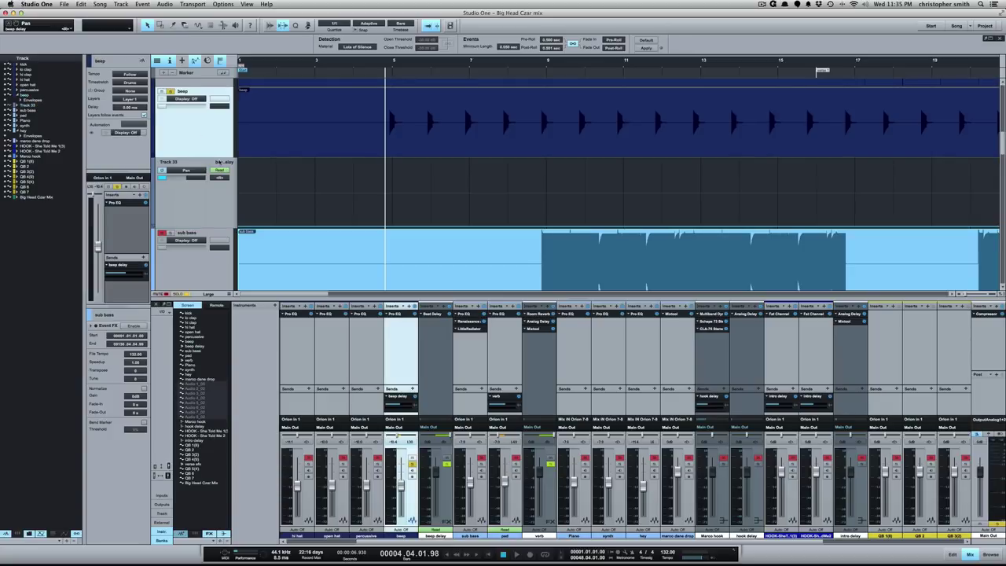
key("a")
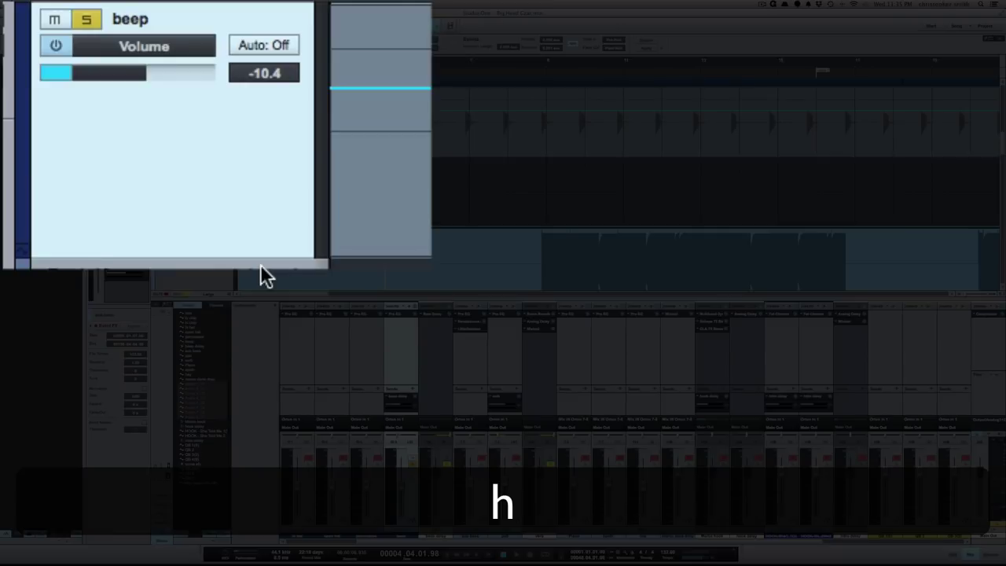
key("h")
key("h")
key("h")
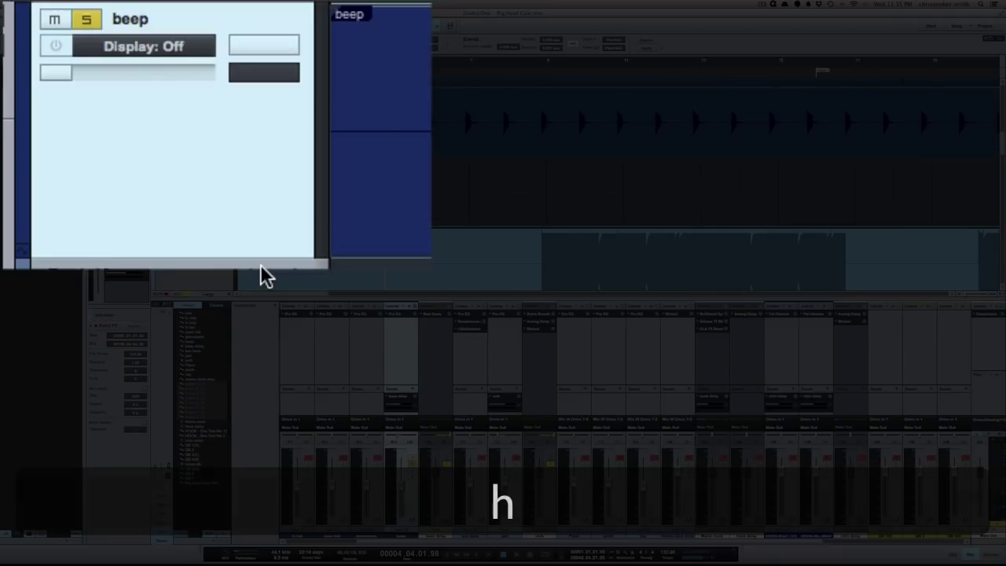
left_click(149, 48)
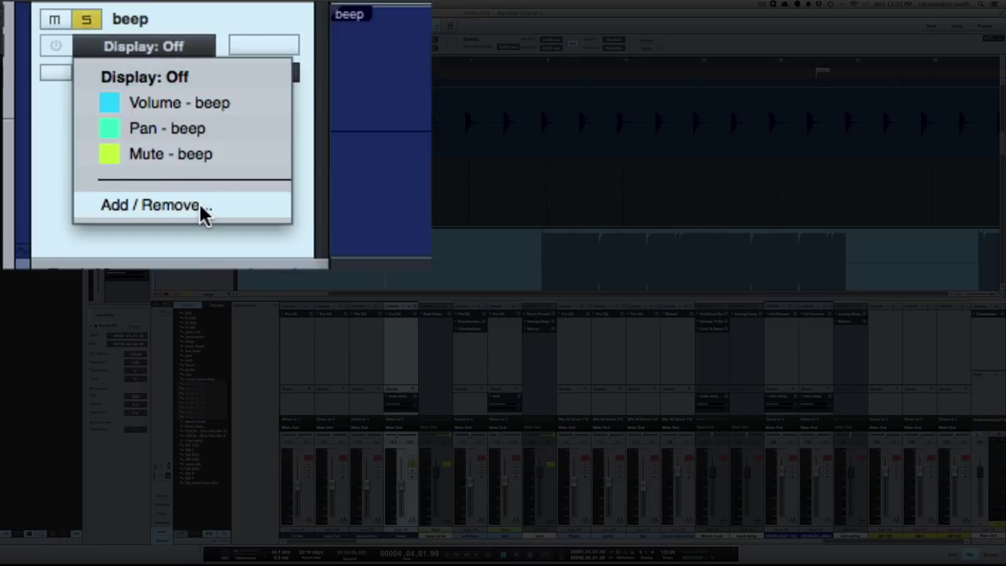
left_click(382, 266)
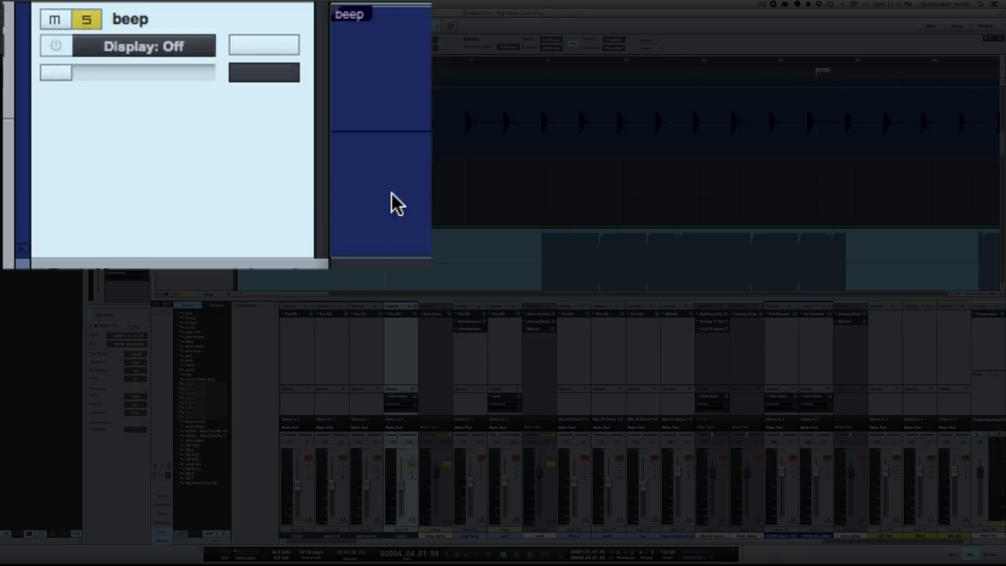
Step: Set beep's Volume automation mode to Touch and hide its automation lane
key("j")
key("h")
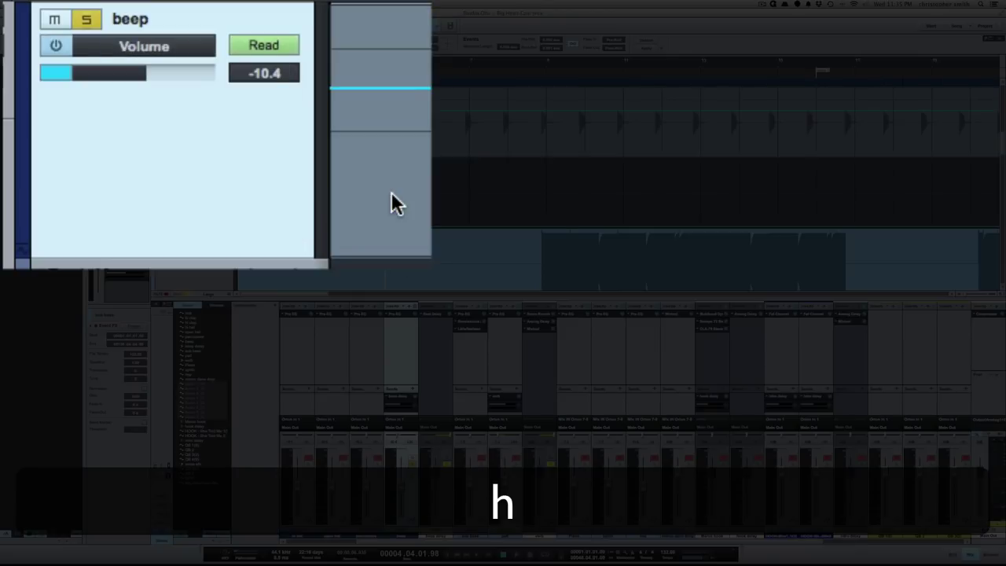
key("j")
key("j")
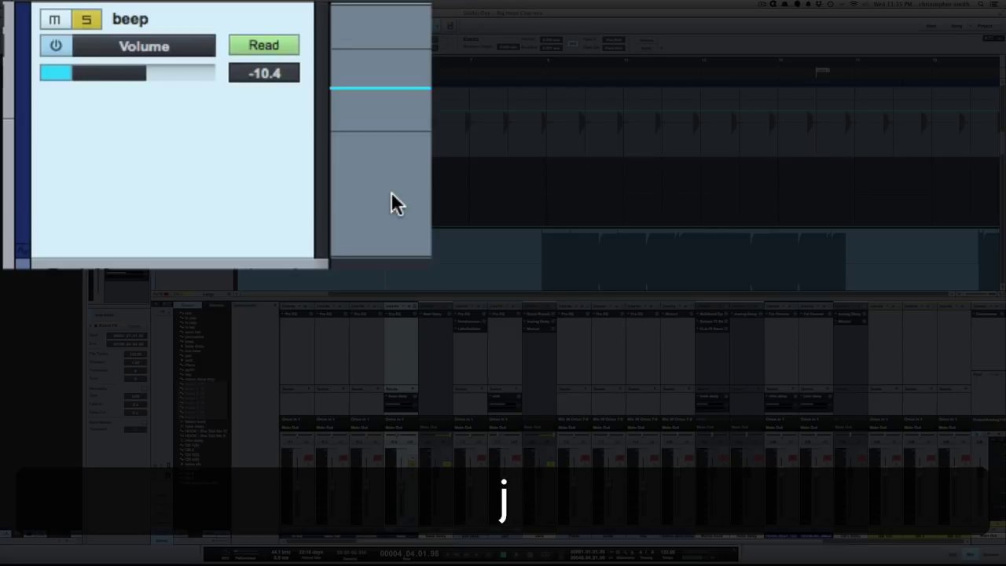
key("j")
key("j")
key("j")
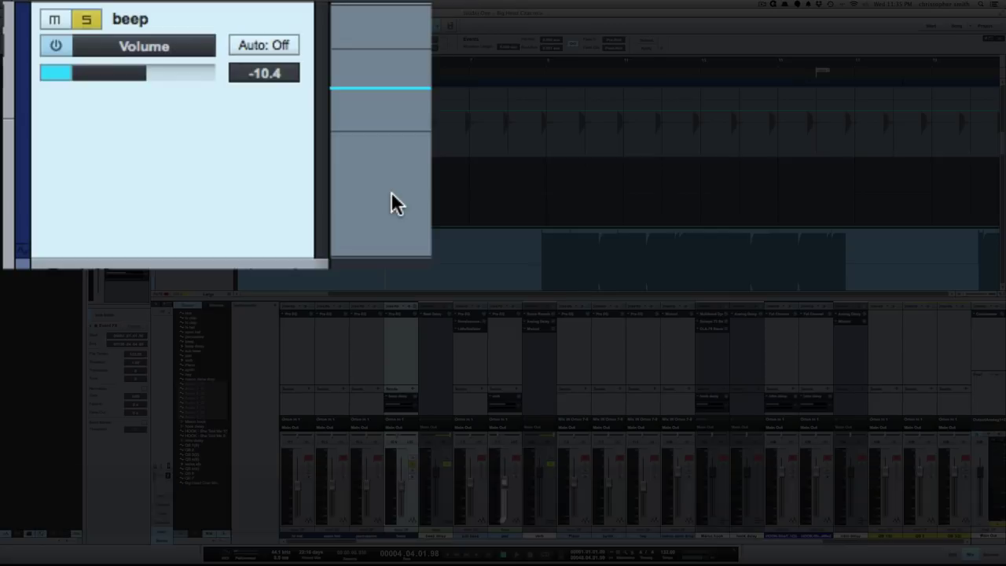
key("j")
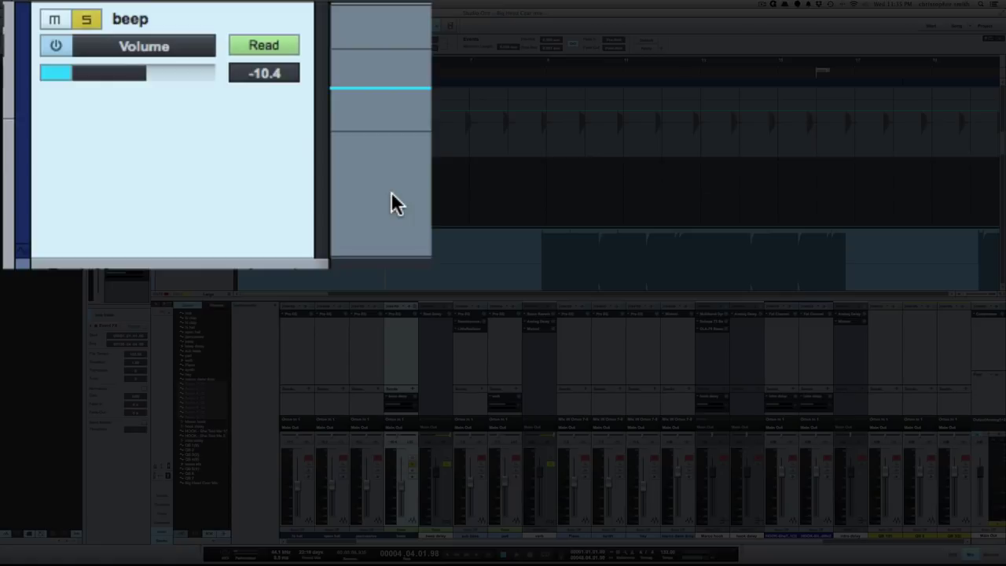
key("k")
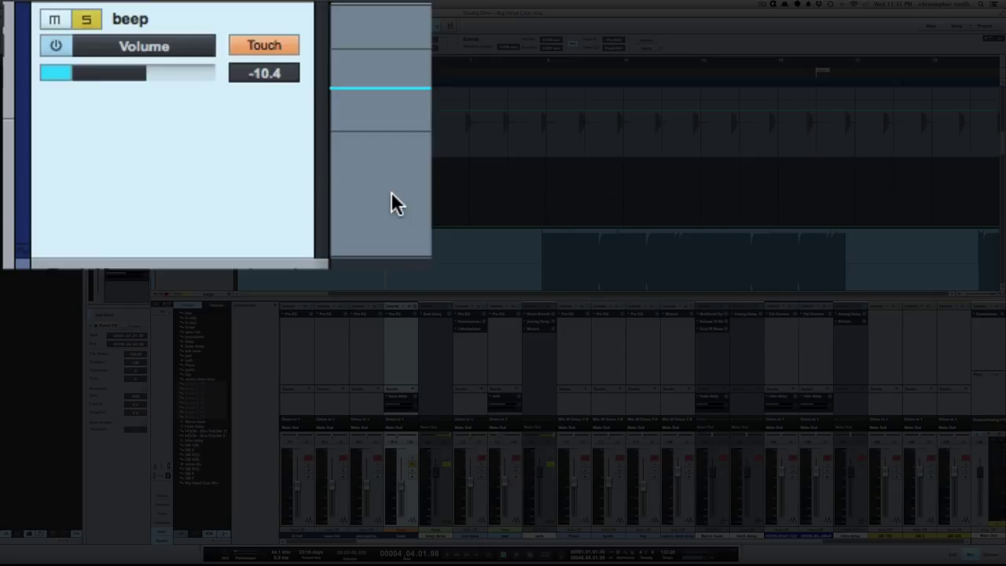
key("h")
key("h")
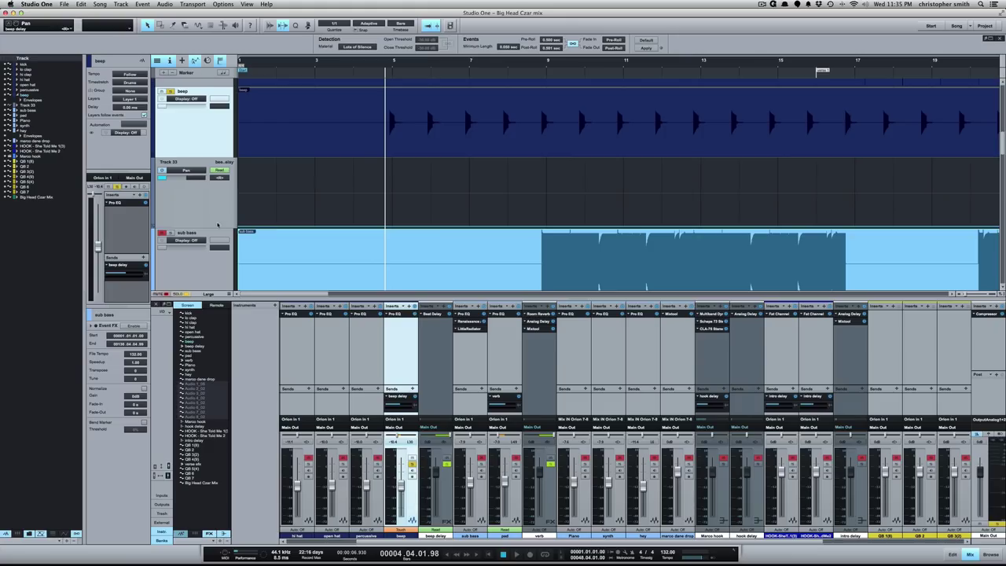
left_click(294, 225)
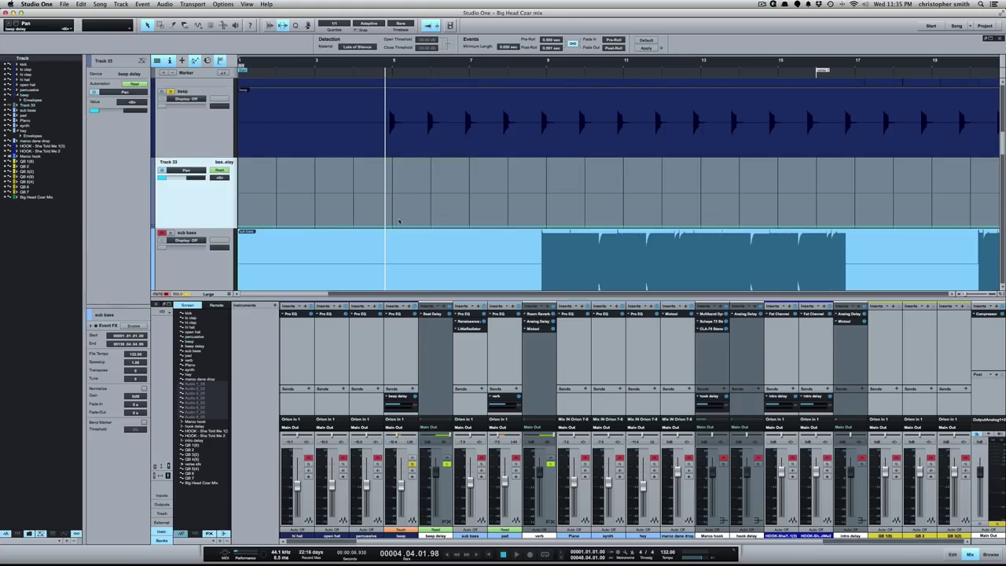
Step: Pan beep delay to L63 from bar 9 with another pan point near bar 17
left_click(393, 69)
left_click(548, 66)
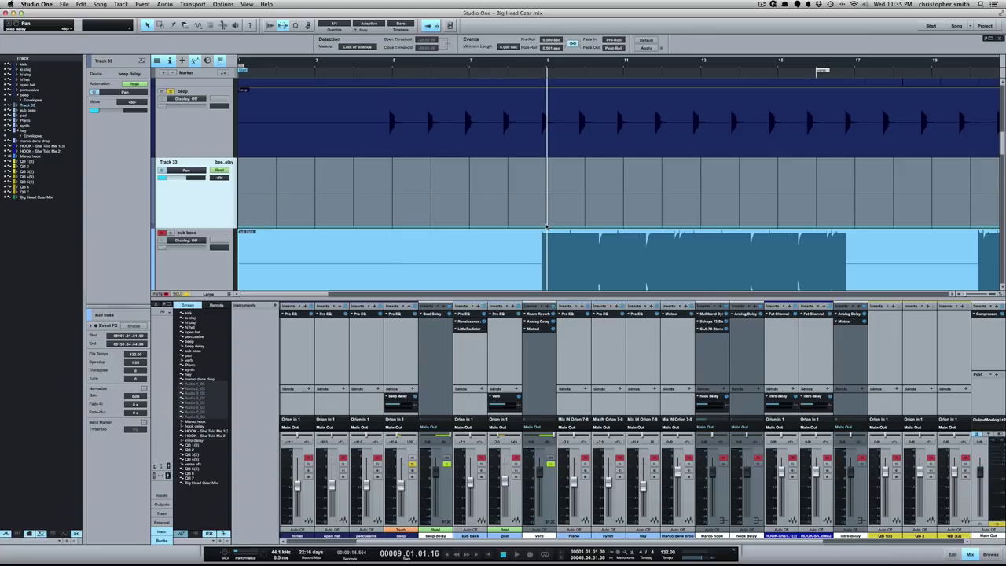
mouse_move(550, 222)
left_mouse_down()
mouse_move(546, 157)
mouse_move(549, 227)
left_mouse_up()
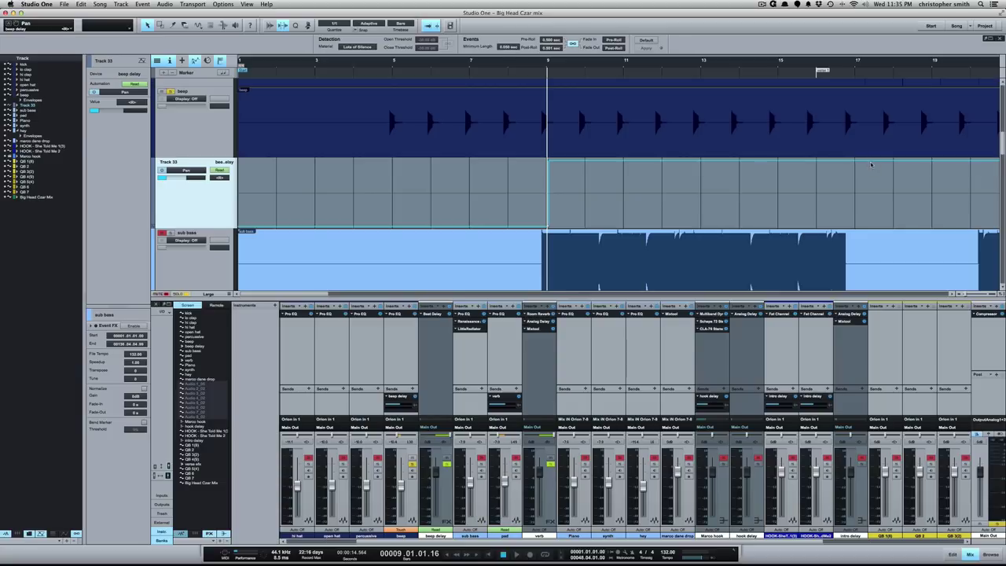
left_click_drag(855, 163, 856, 232)
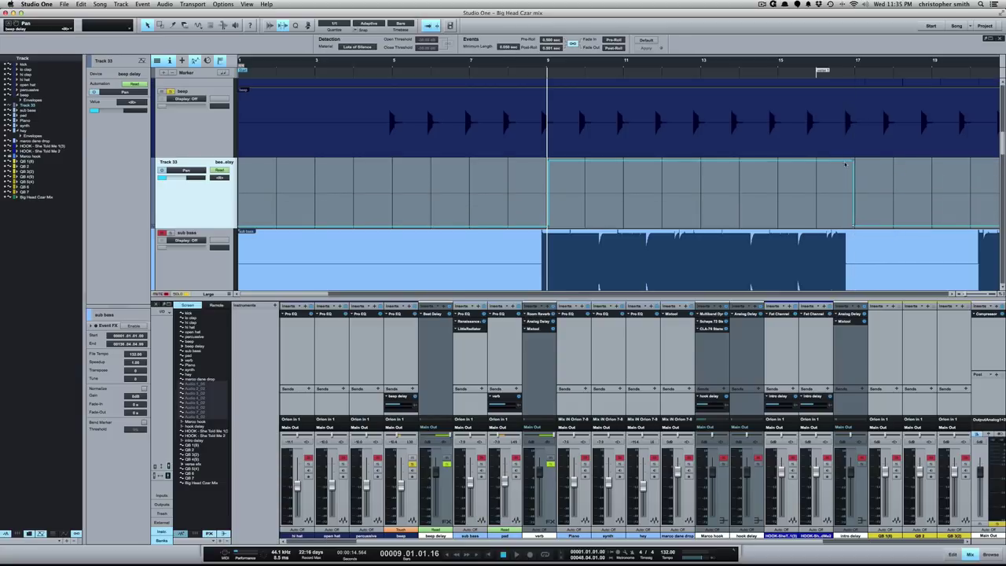
left_click_drag(855, 163, 855, 163)
Step: Audition the pan automation from about bar 7 through bar 15, then stop
key("super+space")
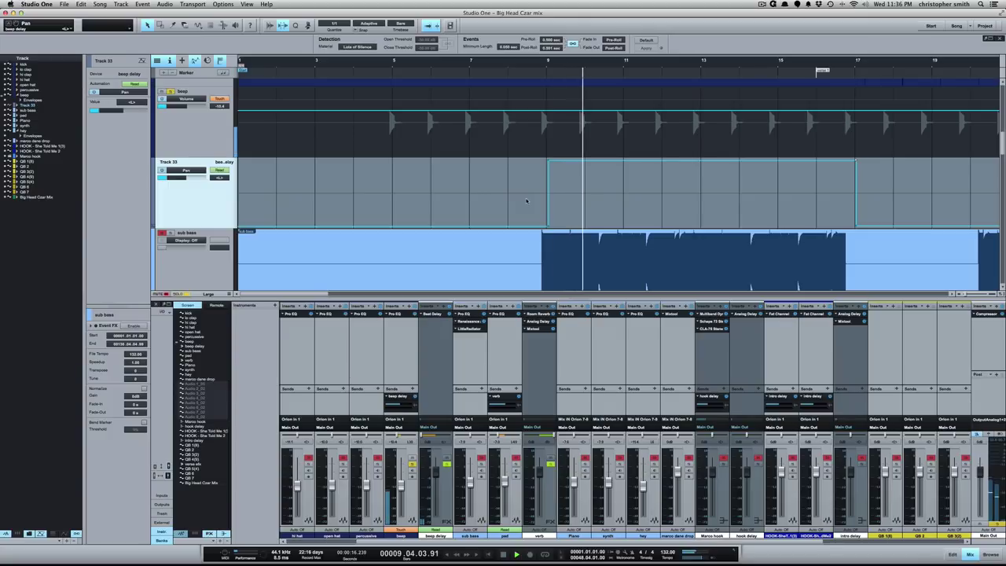
left_click(802, 157, "super")
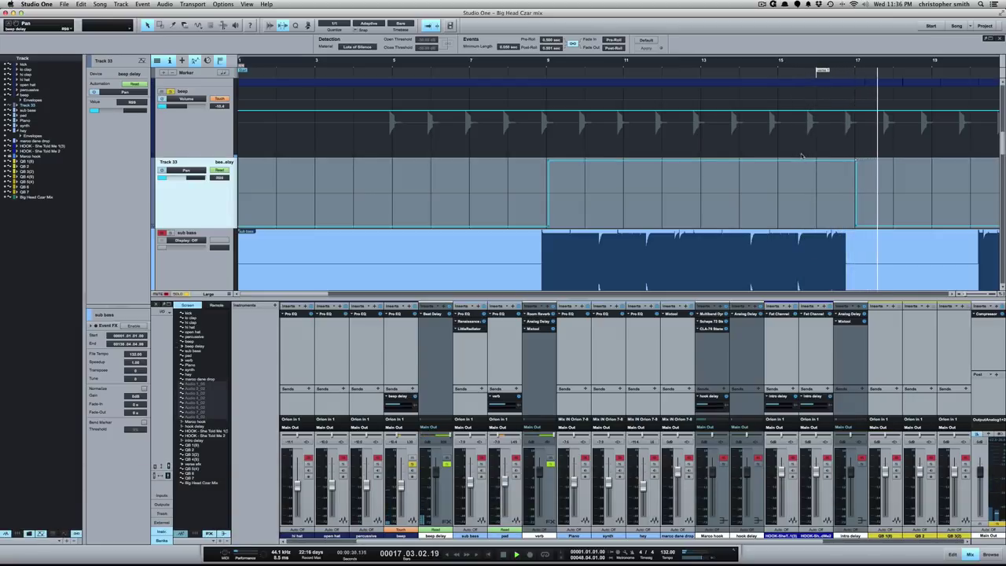
key("space")
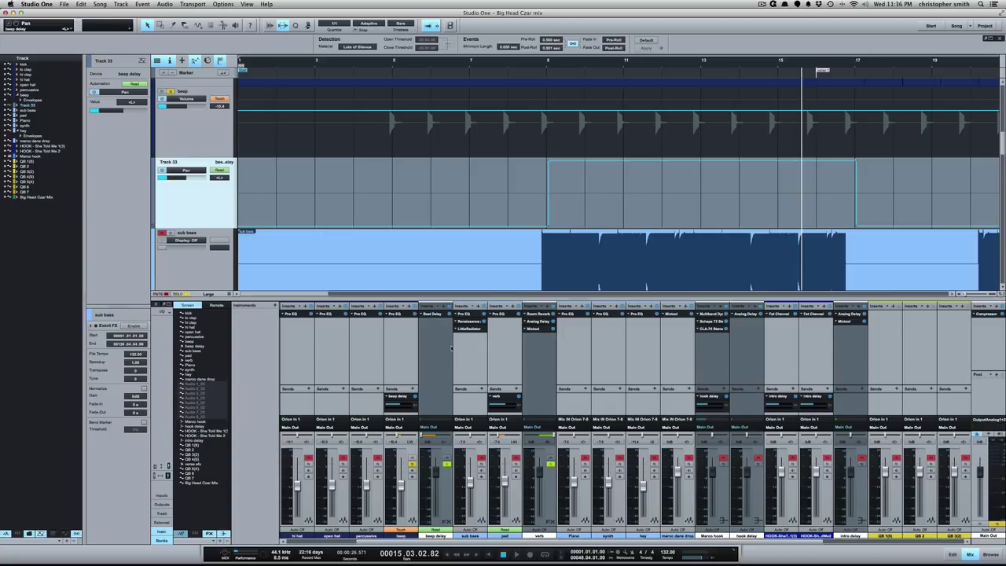
Step: Create a Beat Delay Feedback automation lane (Track 34), then select the beep track
left_click(435, 316)
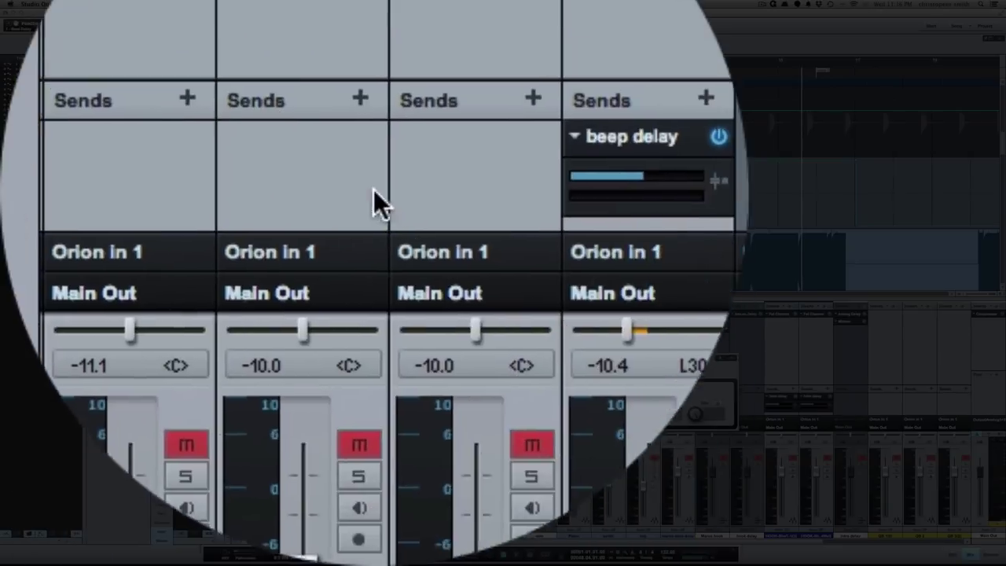
left_click_drag(373, 190, 222, 235)
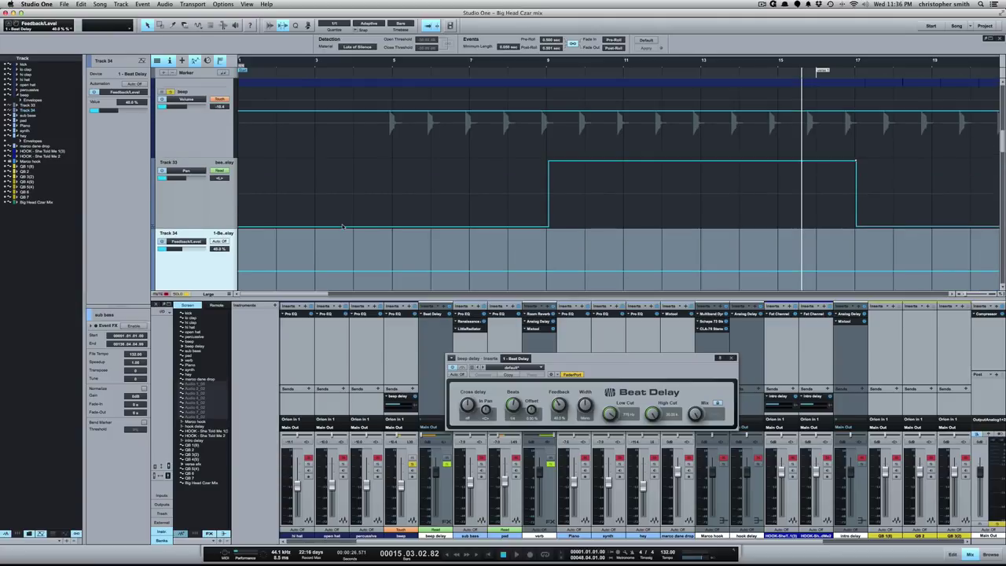
scroll(342, 226, "up", 3)
left_click(211, 195)
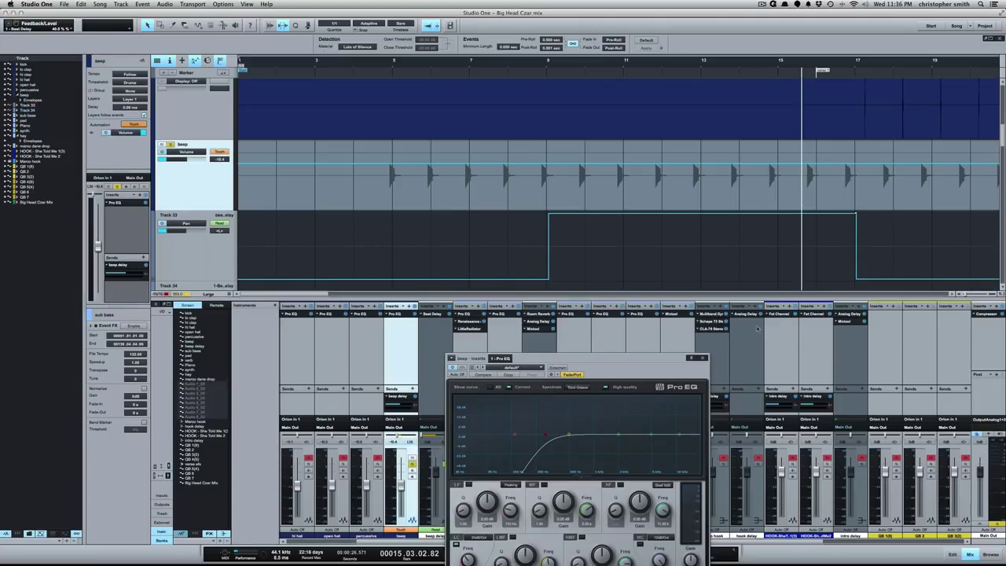
Step: Close the Pro EQ window and zoom out to view all tracks and bars
left_click(704, 358)
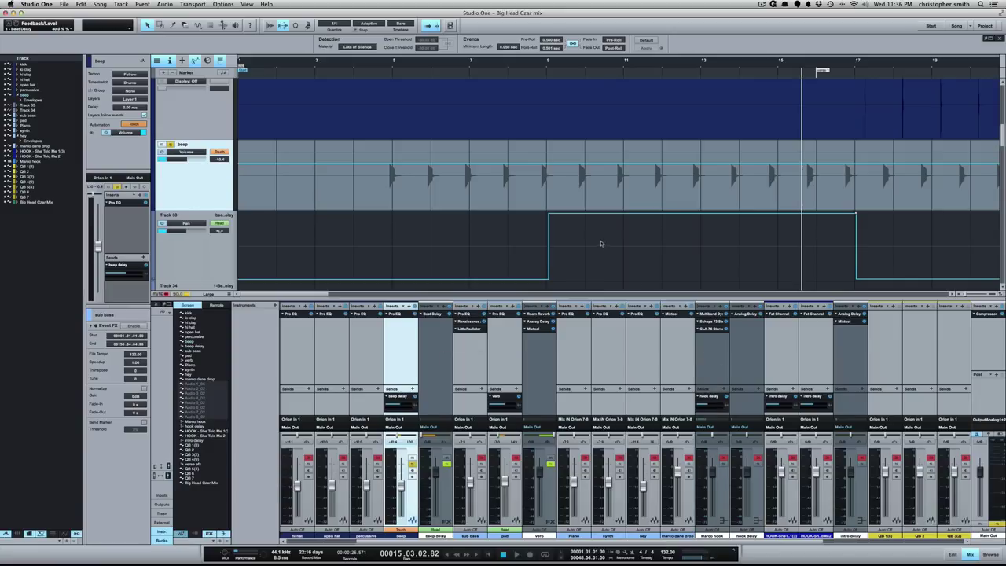
scroll(601, 243, "up", 5)
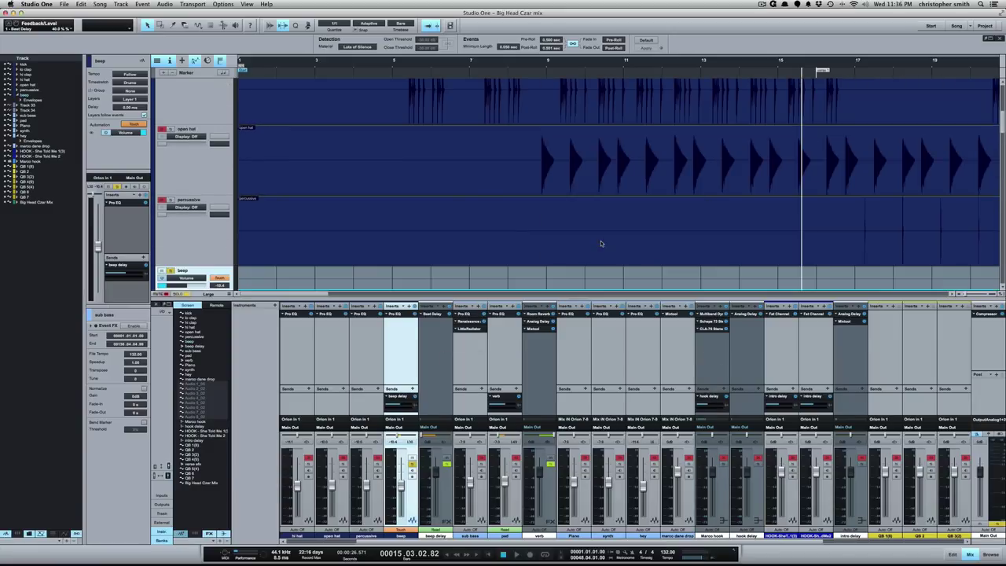
key("shift")
key("shift+w")
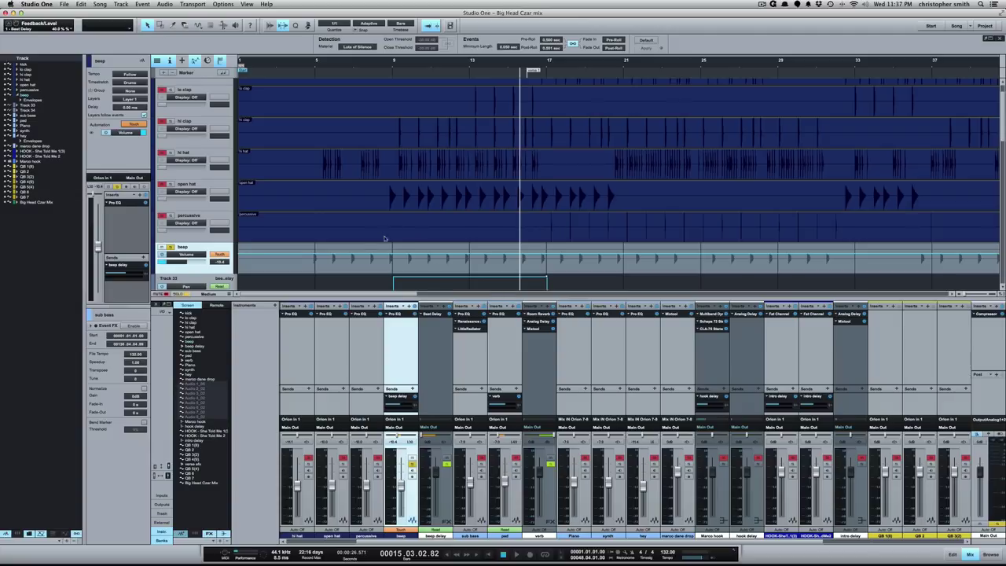
Step: Select the hey track, zoom in around bar 5, and audition from there
scroll(384, 238, "down", 10)
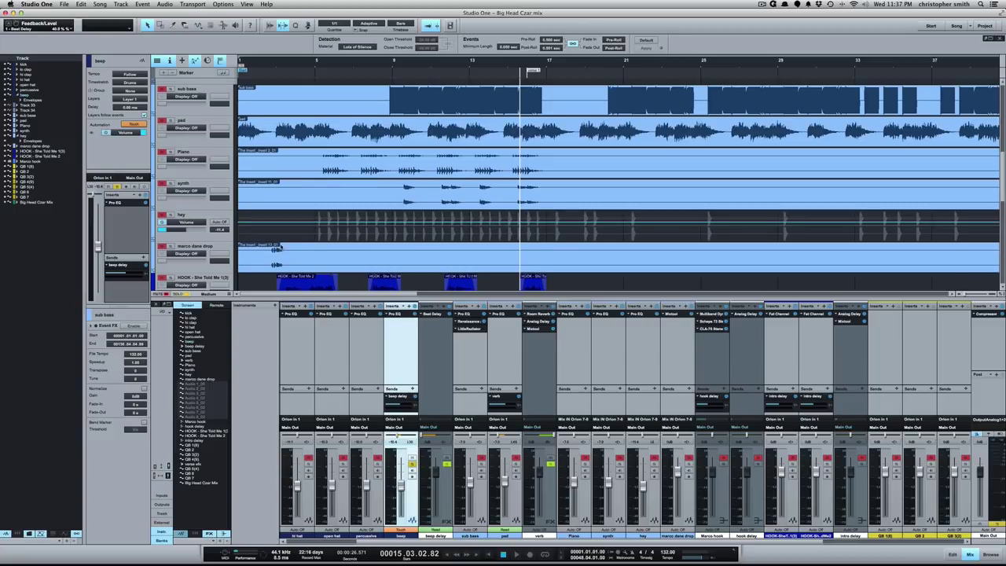
left_click(215, 215)
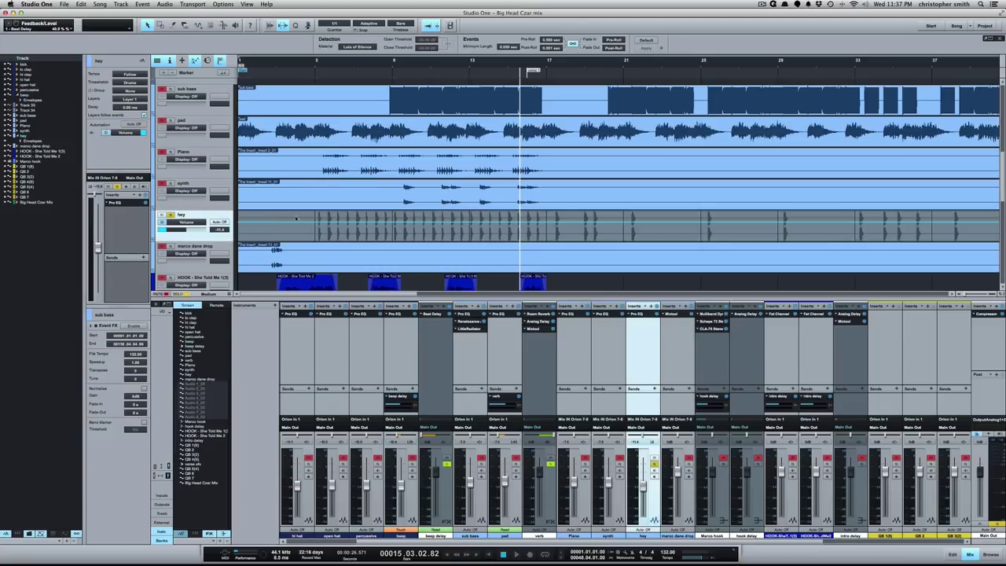
key("super+space")
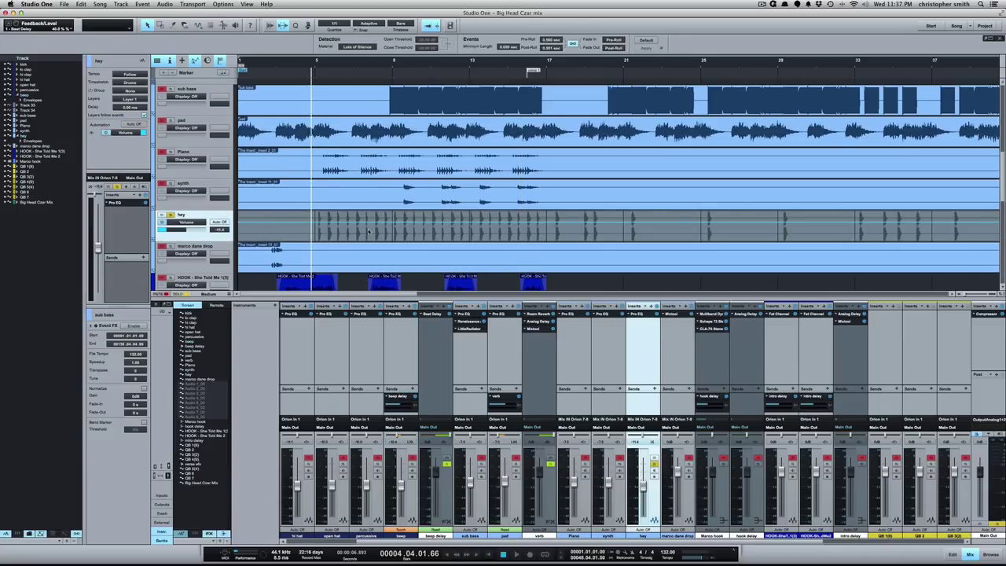
key("e")
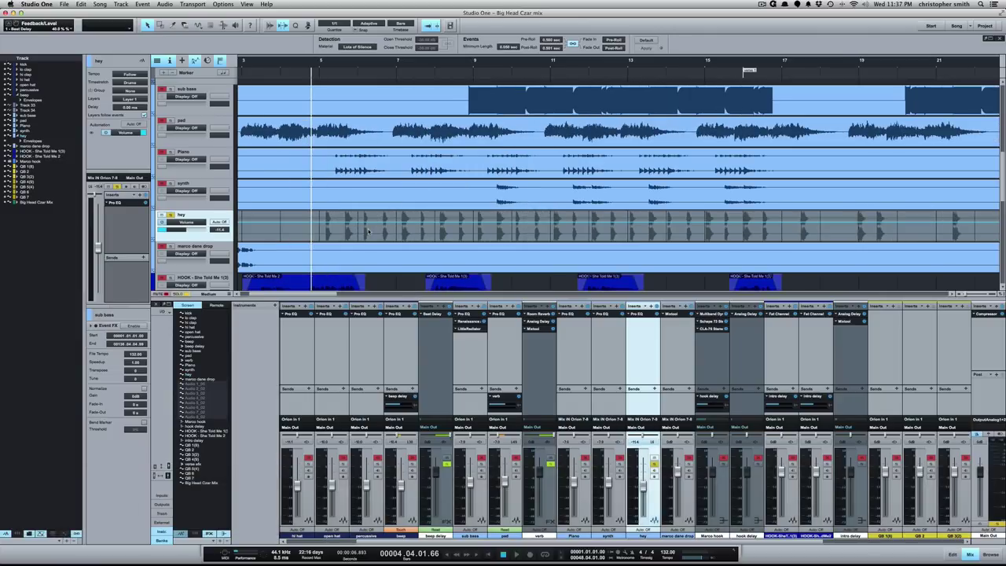
key("space")
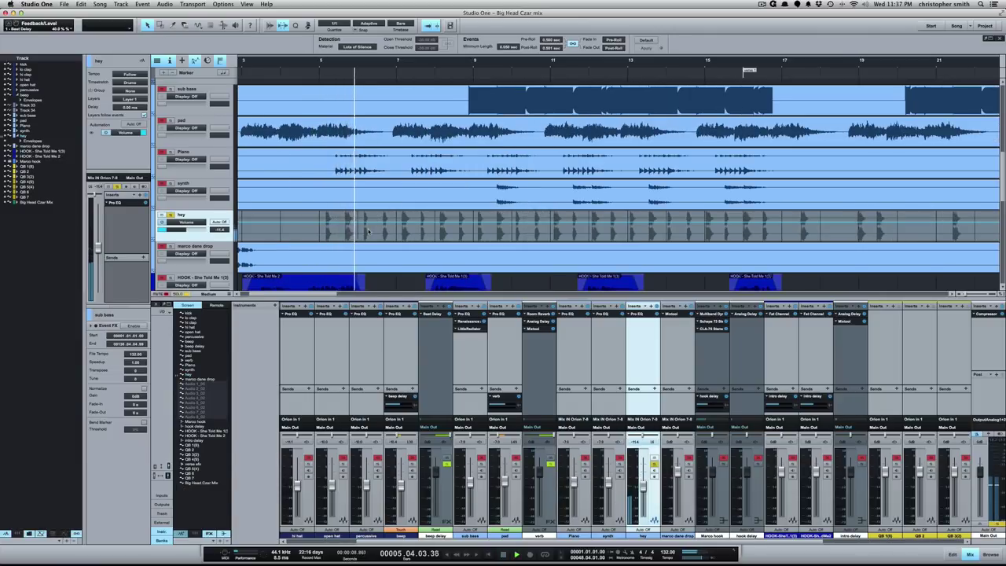
key("space")
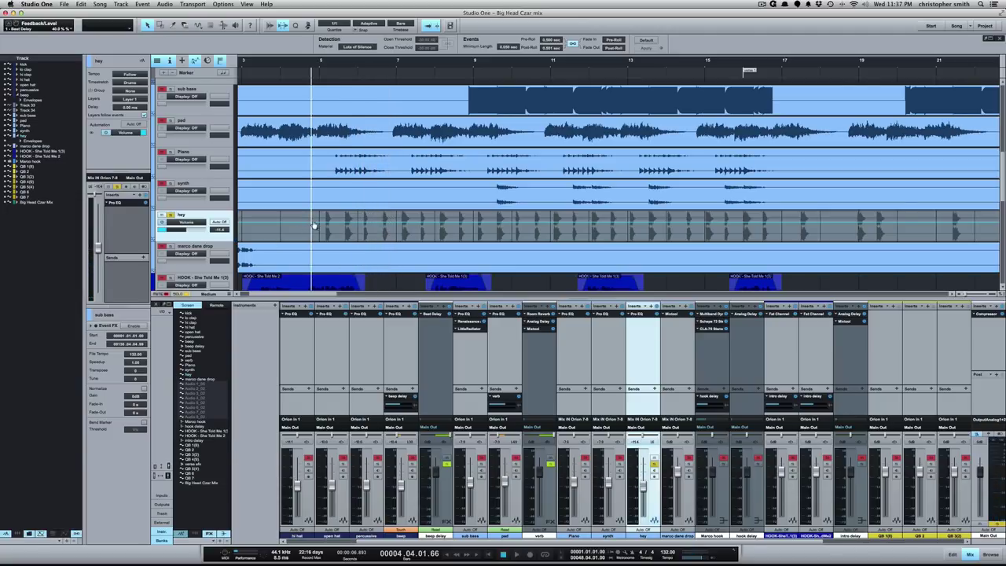
Step: Set hey to Read and paint Square volume automation at 1/1 grid across bars 5–9
left_click(320, 226)
left_click(197, 26)
left_click(201, 28)
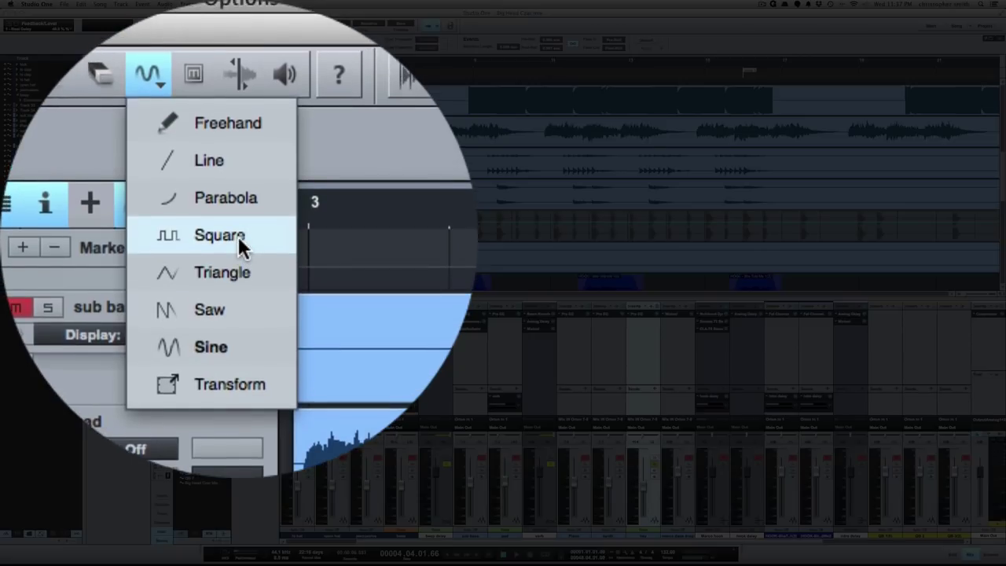
left_click(238, 236)
left_click(331, 85)
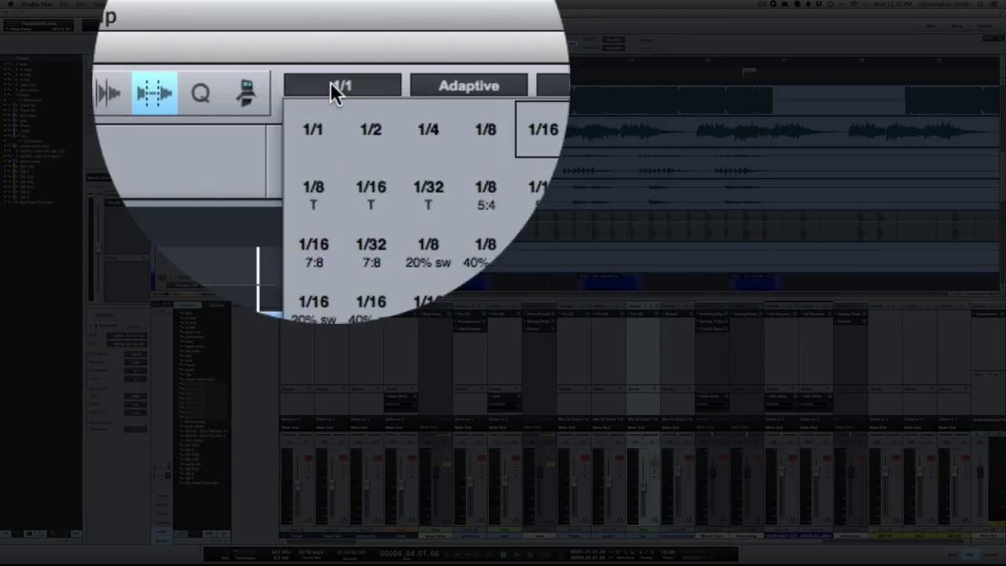
left_click(327, 129)
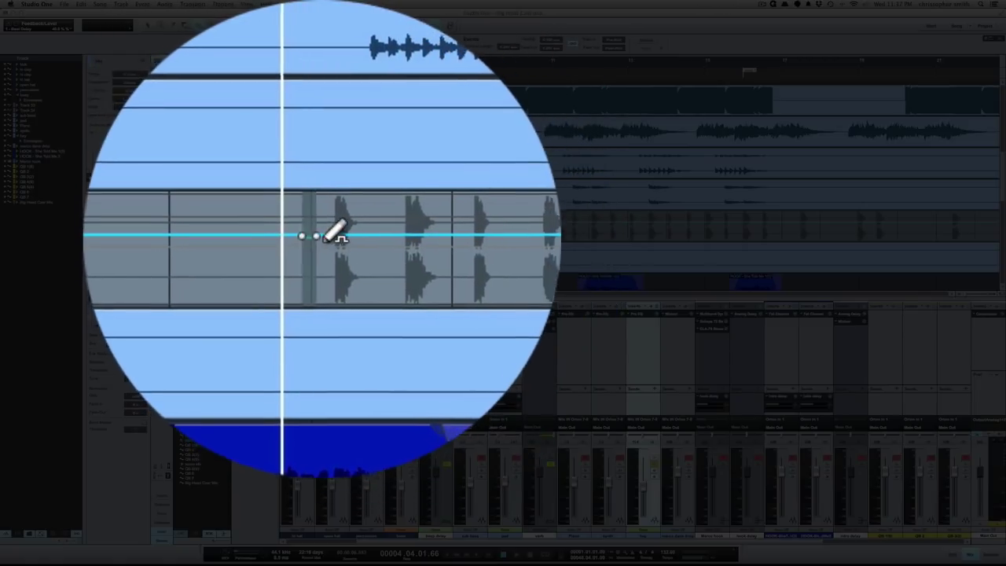
left_click_drag(323, 238, 431, 234)
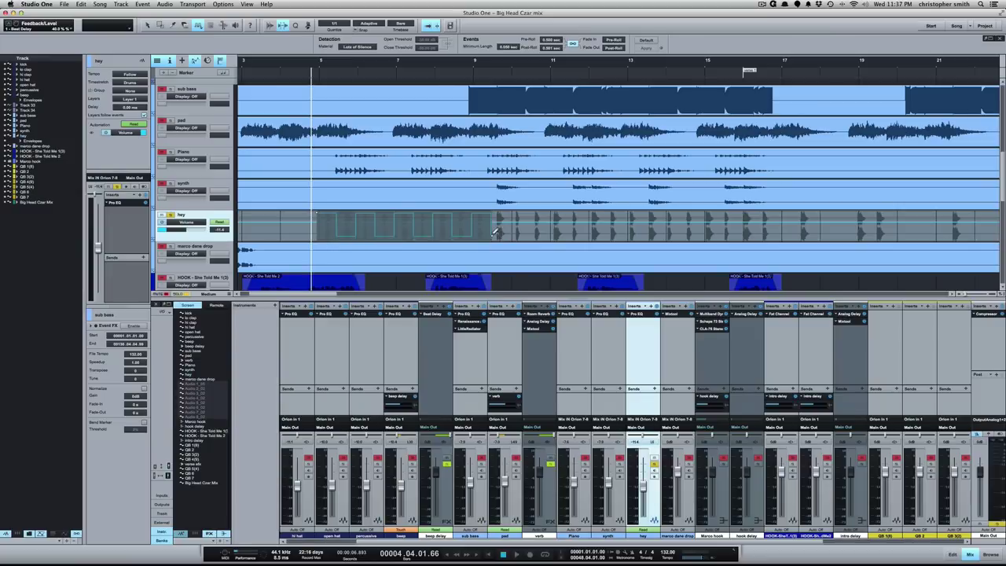
left_click_drag(494, 229, 493, 247)
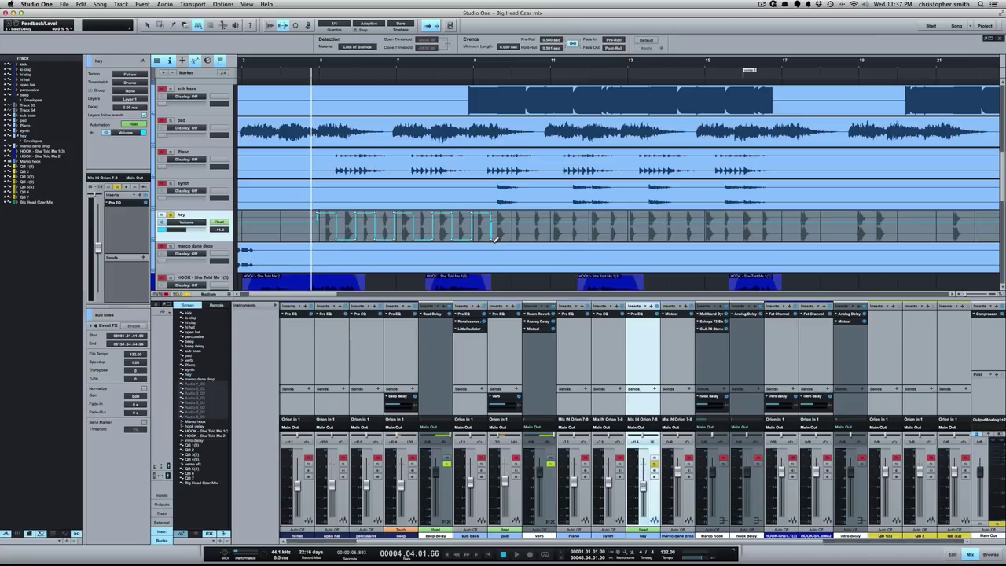
Step: Audition the square-wave volume automation, then undo it
key("space")
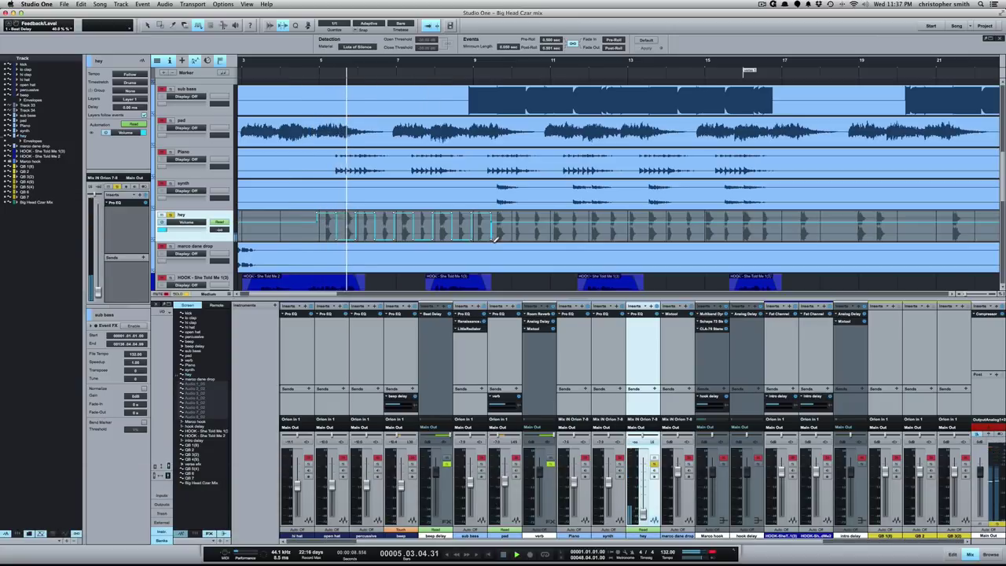
key("space")
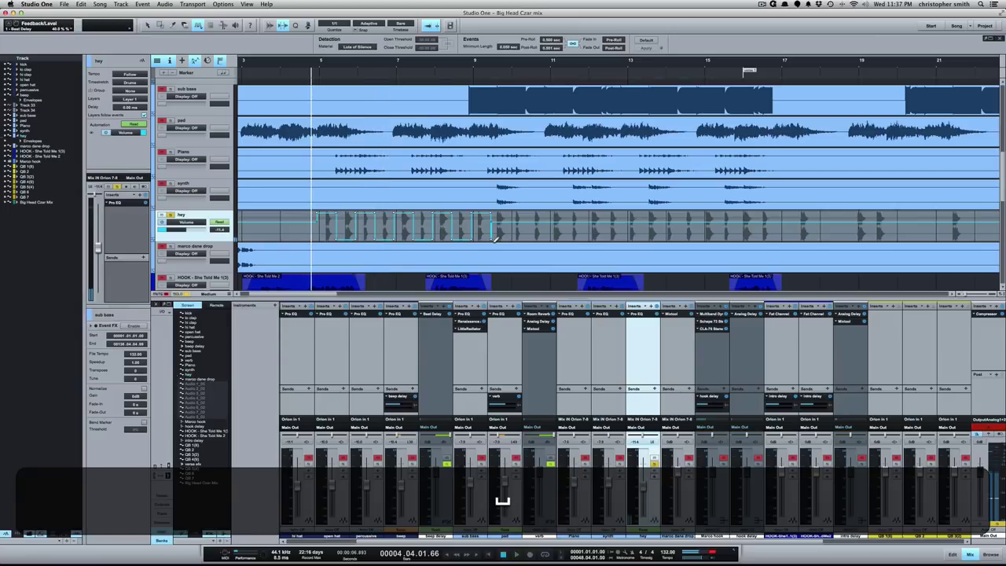
key("super+z")
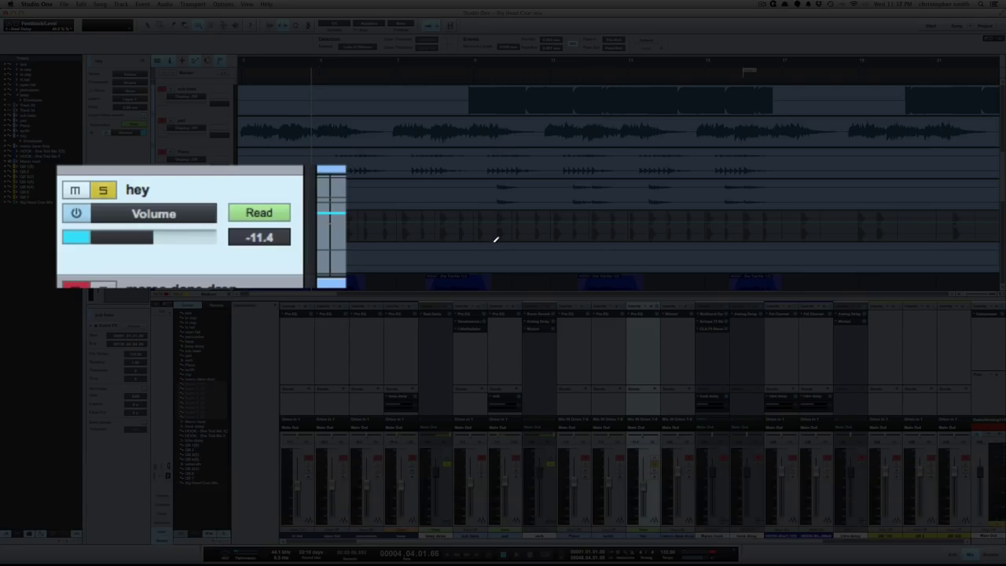
Step: Draw square-wave pan automation on hey from bar 5 to 9 and audition it
key("h")
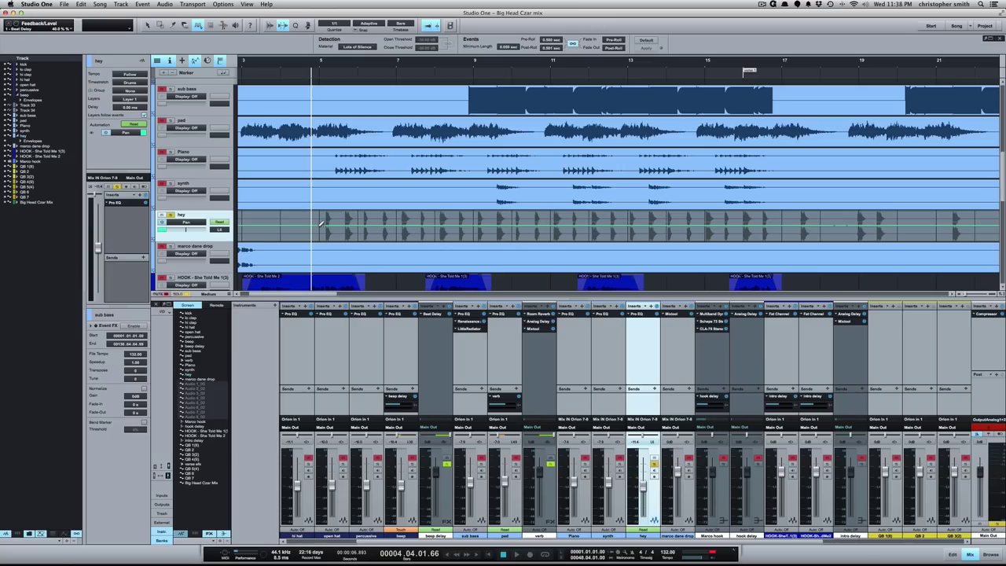
mouse_move(322, 226)
left_mouse_down()
mouse_move(368, 242)
mouse_move(515, 245)
left_mouse_up()
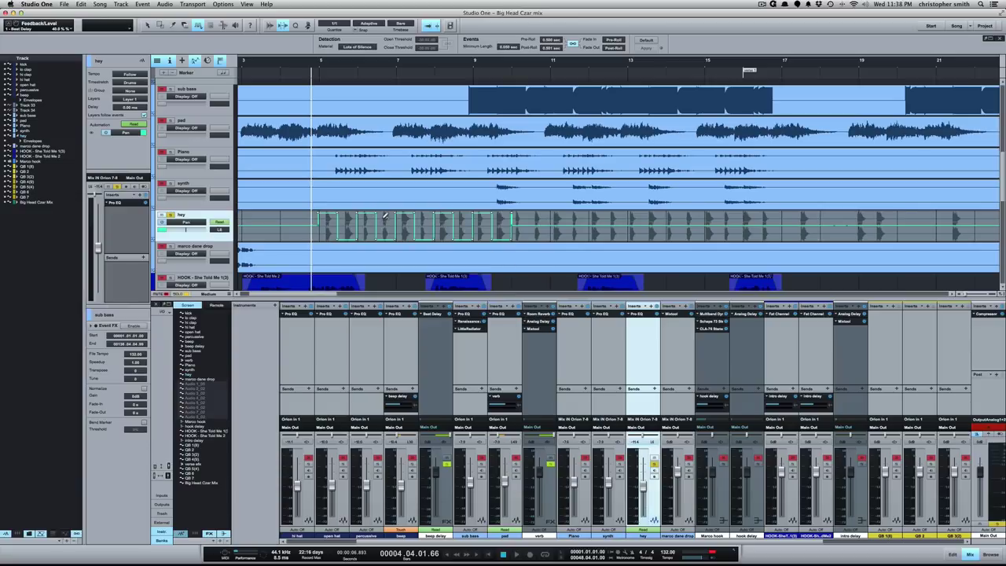
key("space")
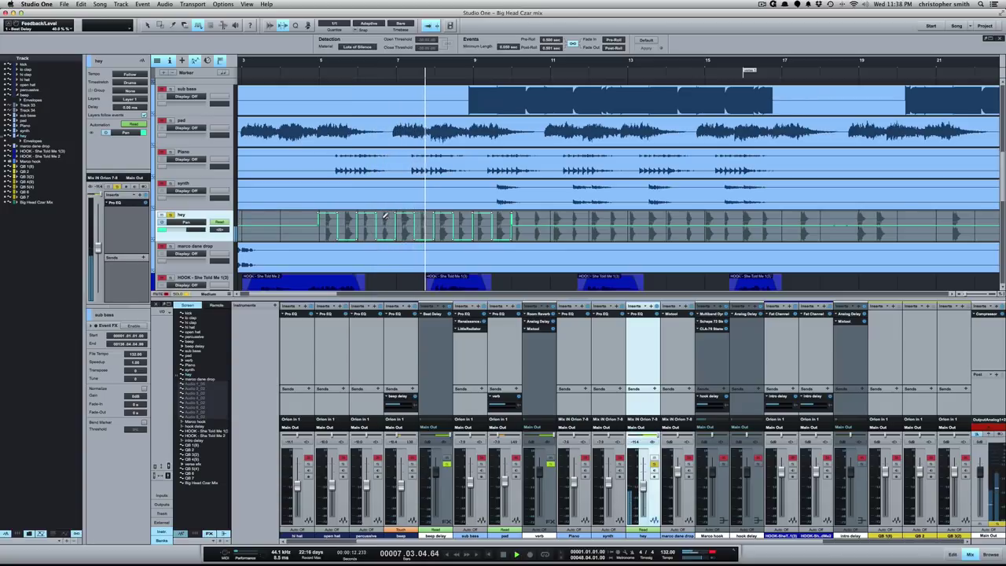
key("space")
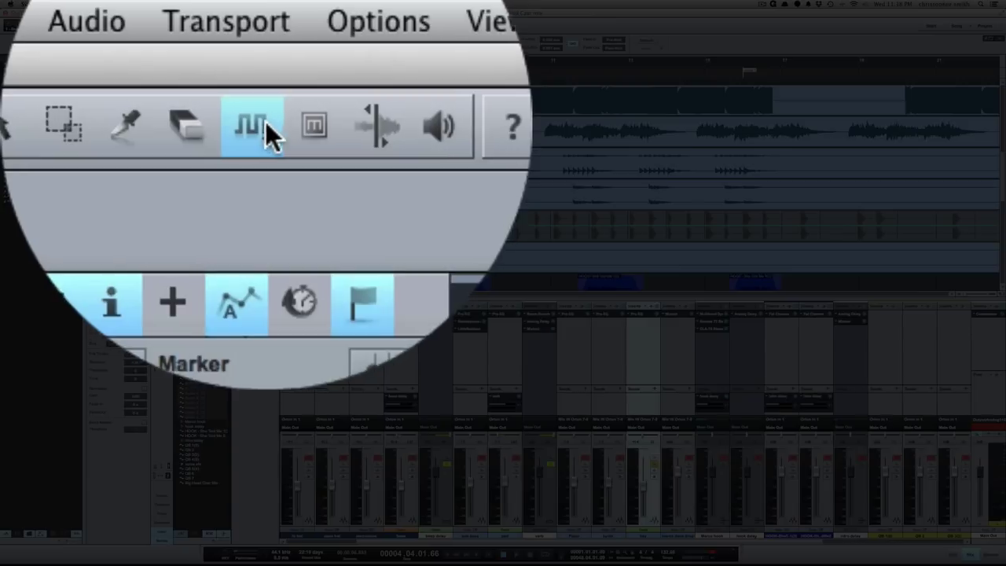
left_click(198, 26)
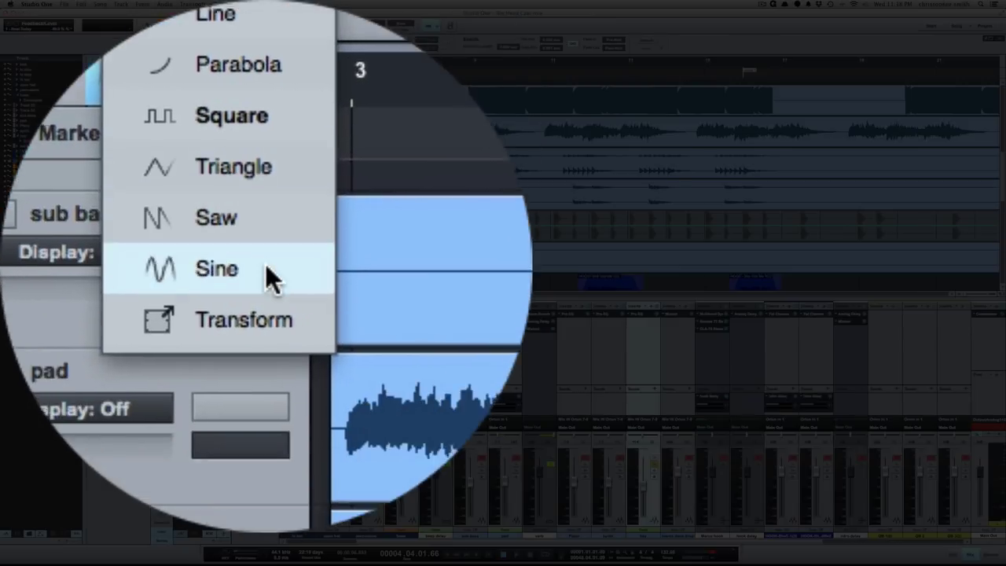
left_click(266, 268)
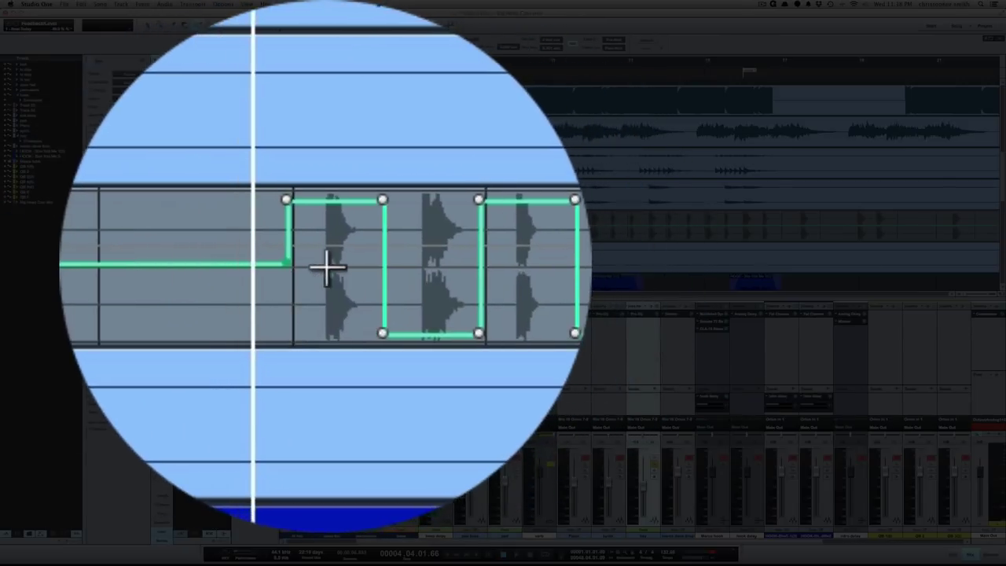
left_click_drag(317, 266, 522, 265)
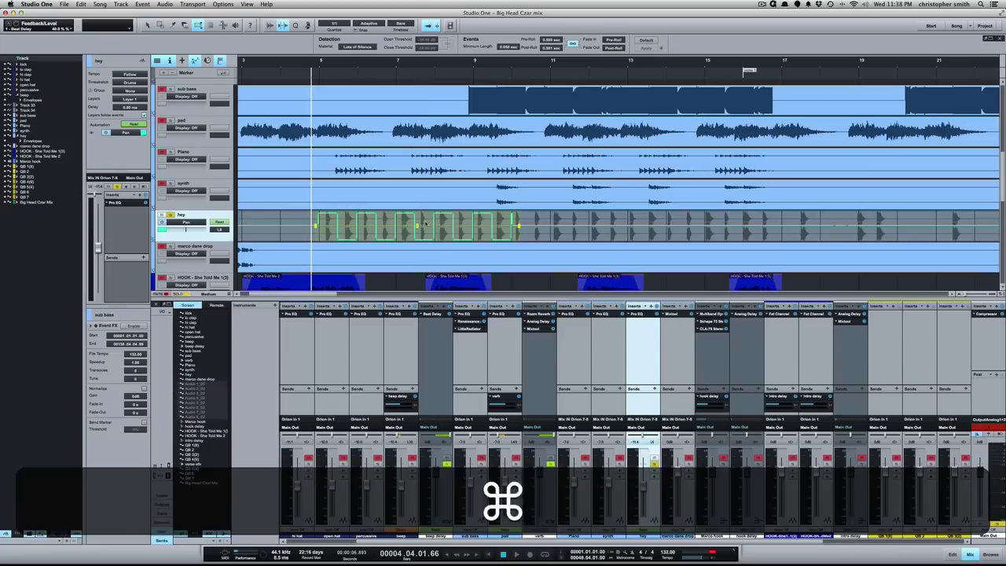
key("super+z")
key("super+z")
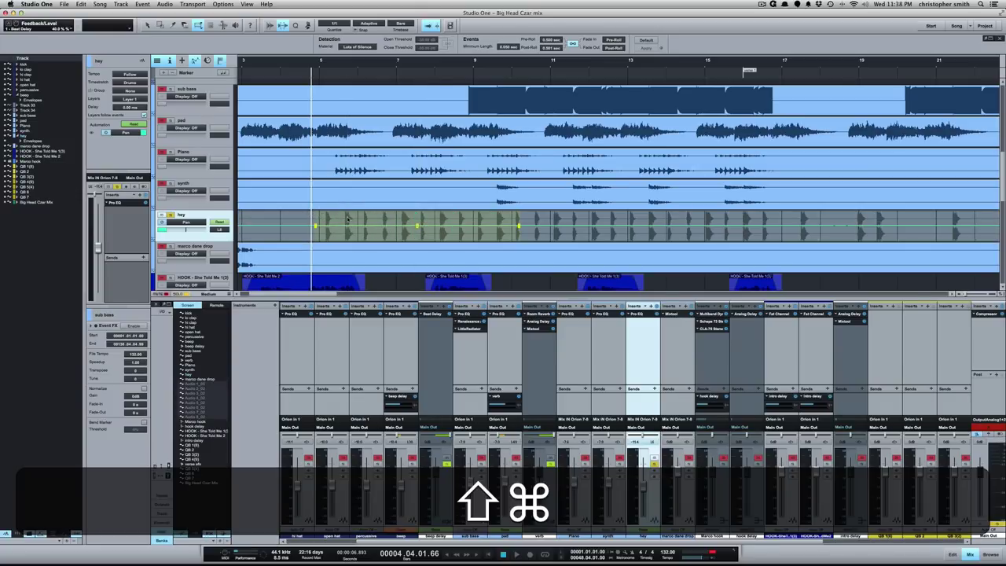
key("shift+super+z")
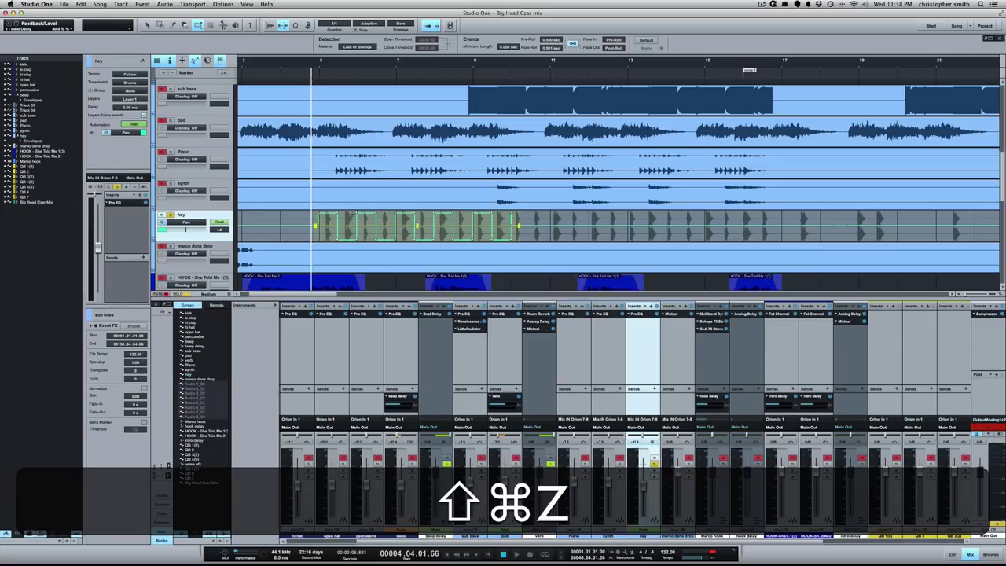
left_click(418, 224)
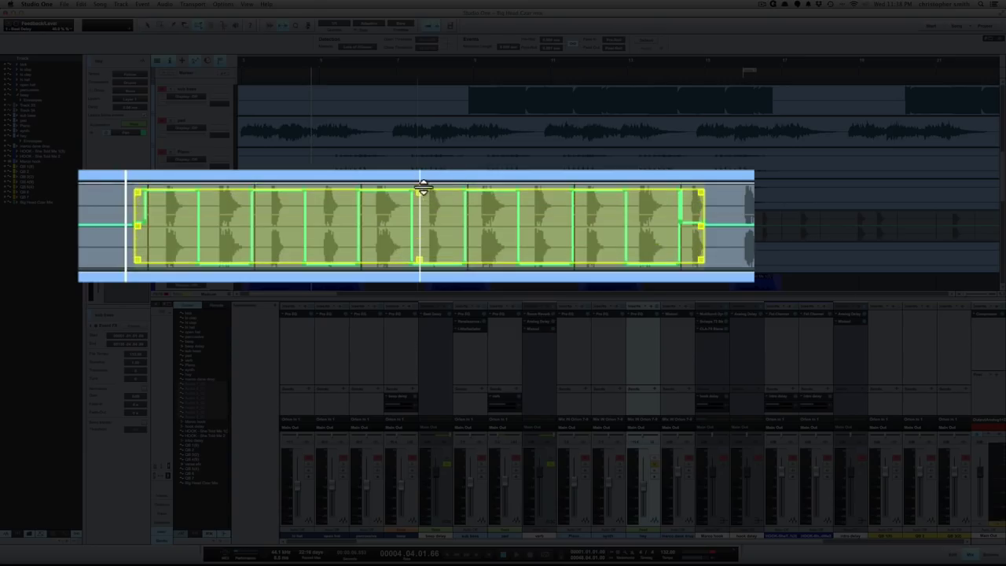
mouse_move(423, 187)
left_mouse_down()
mouse_move(423, 210)
mouse_move(422, 192)
mouse_move(427, 202)
left_mouse_up()
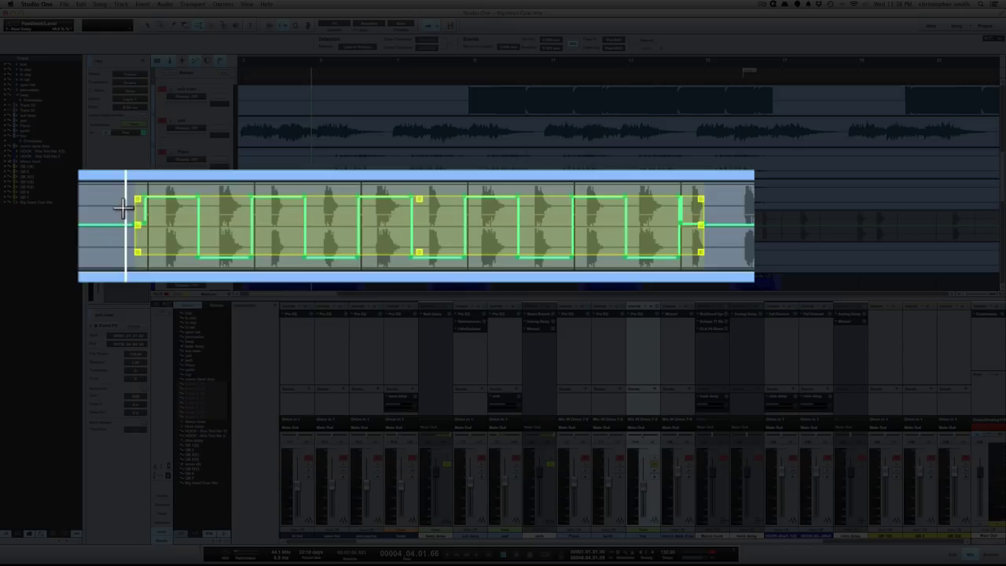
Step: Clear the hey event selection and audition the pan automation
left_click(86, 203)
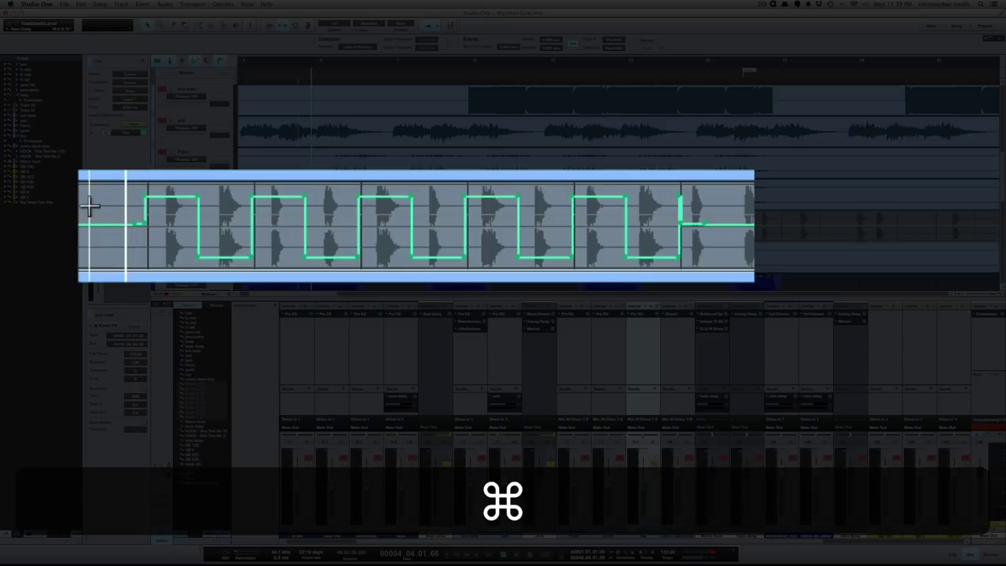
key("super+space")
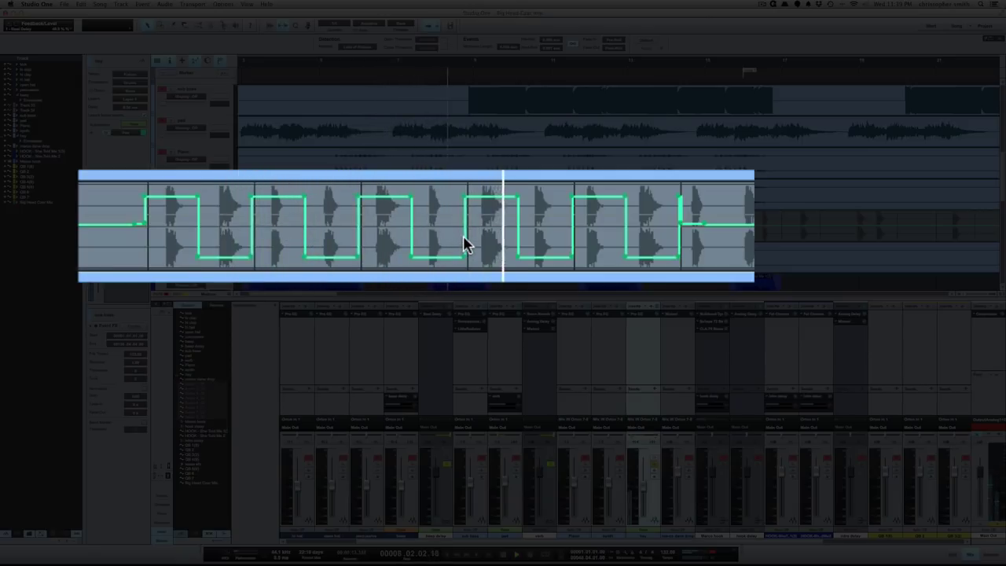
key("space")
Step: Try distorting the pan automation with the Paint tool, undo it, and choose Transform shape
key("5")
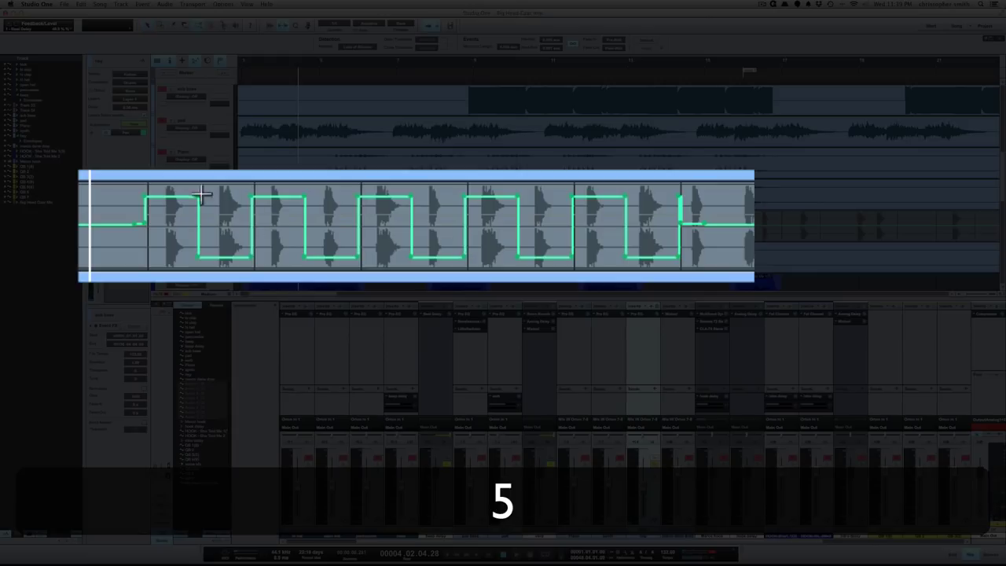
left_click_drag(127, 204, 707, 277)
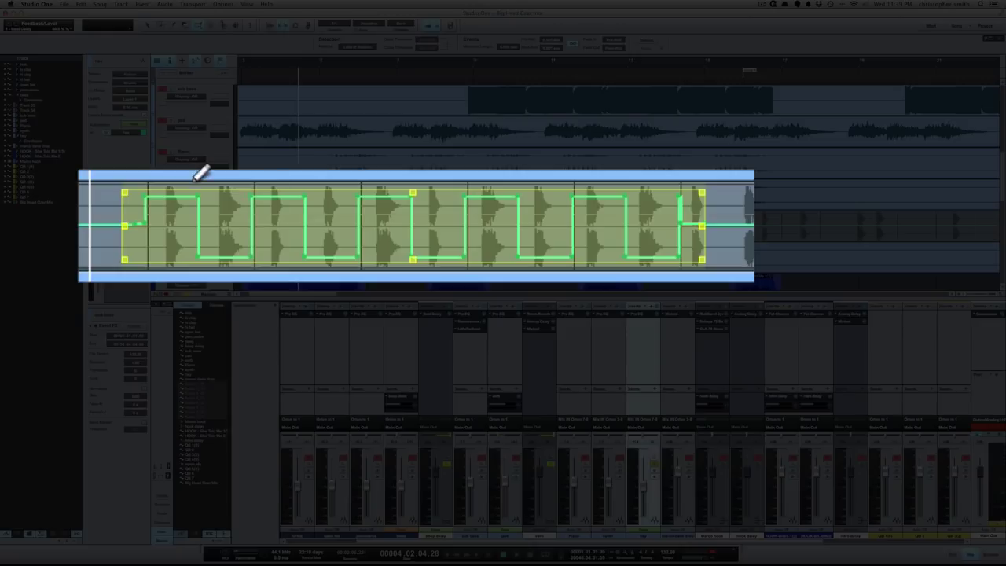
left_click(130, 197)
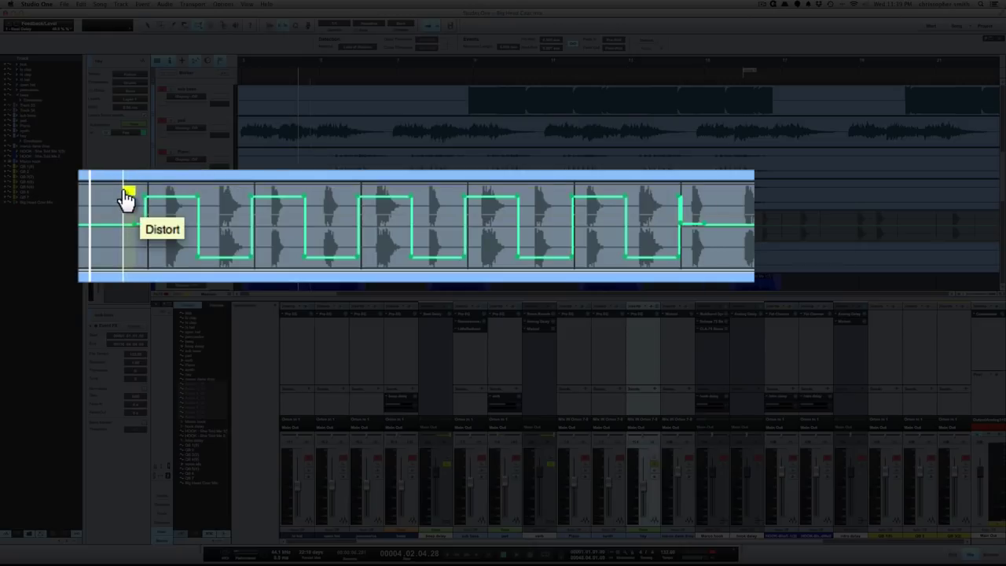
left_click_drag(125, 199, 130, 208)
key("super+z")
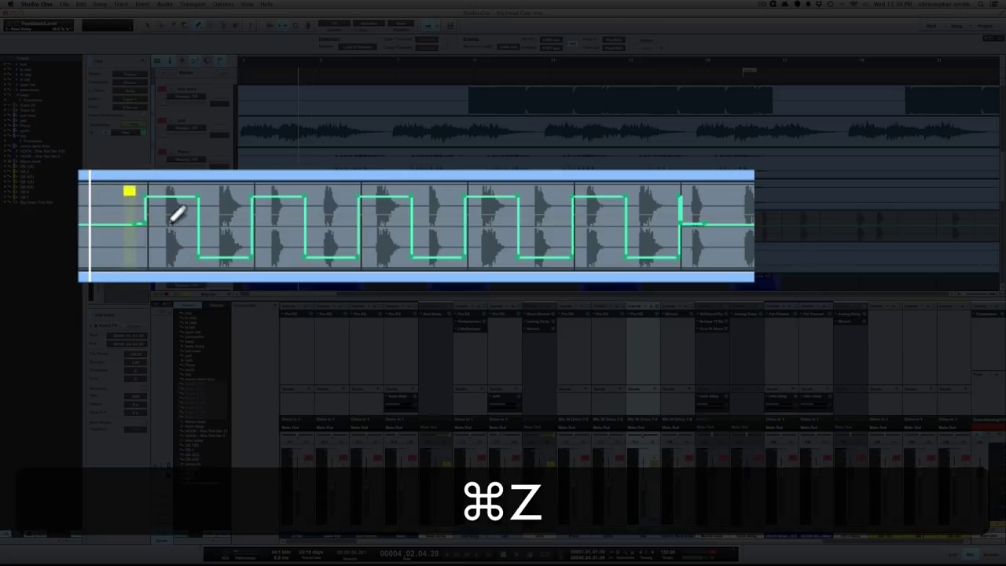
left_click(196, 25)
left_click(228, 105)
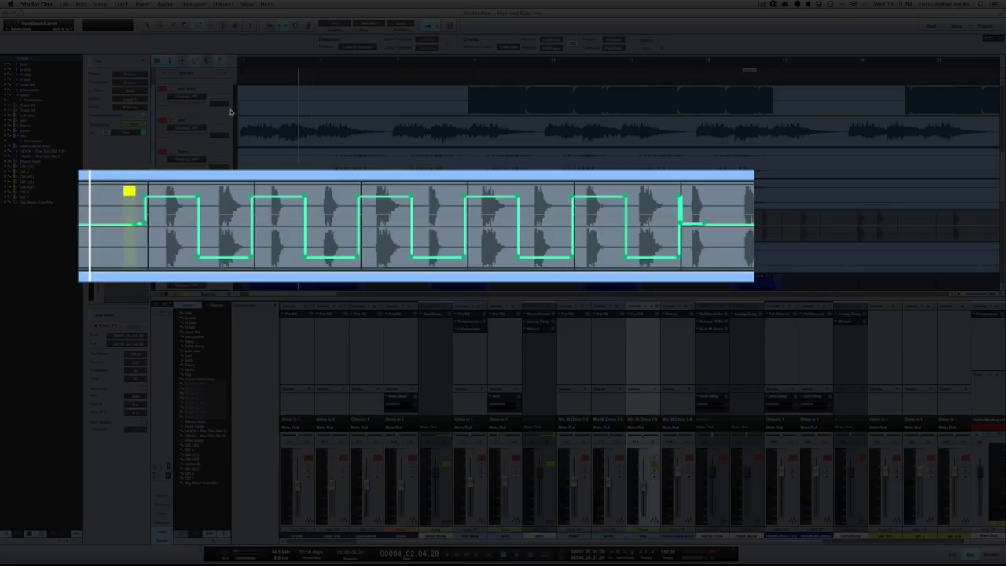
left_click_drag(105, 191, 742, 274)
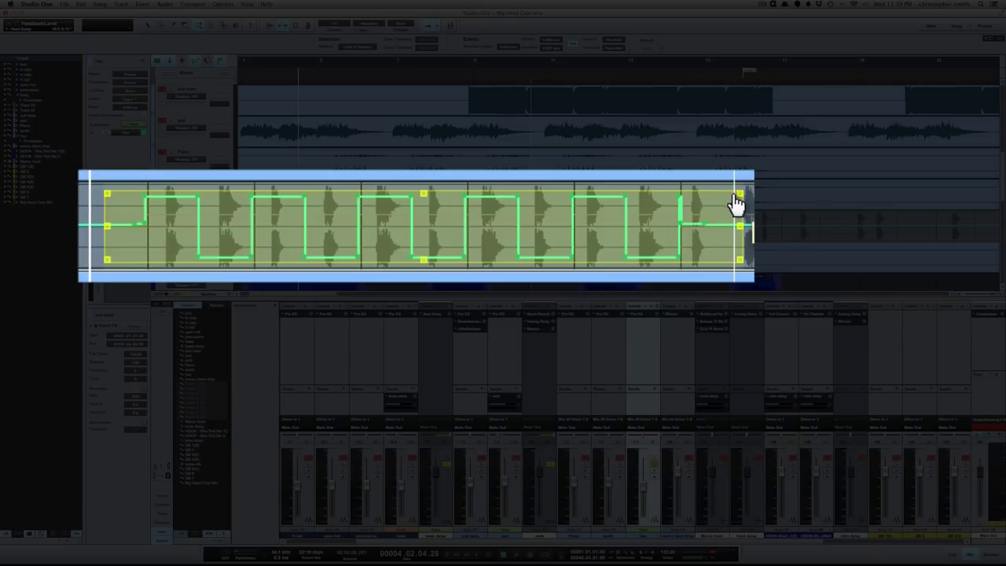
left_click_drag(737, 204, 452, 241)
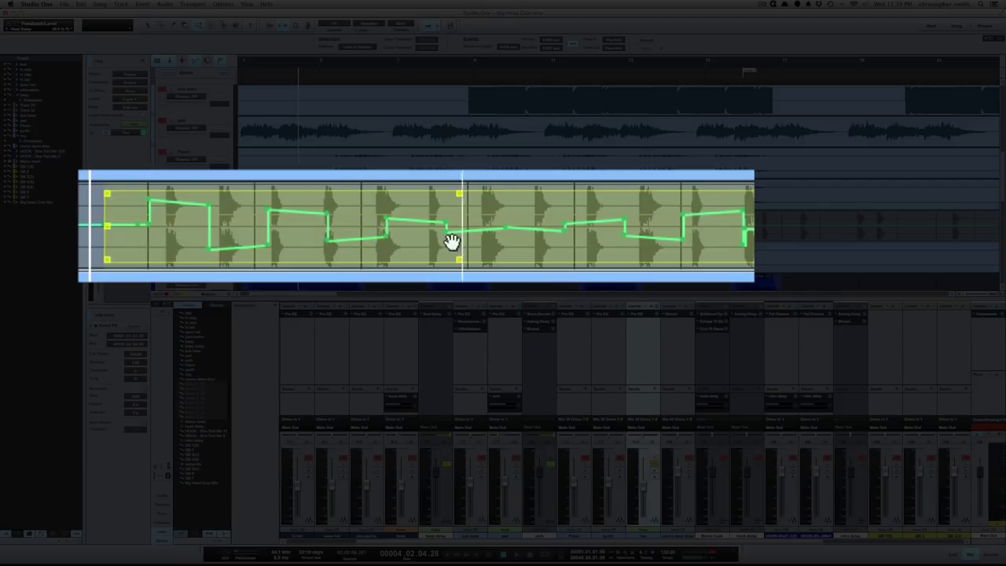
key("space")
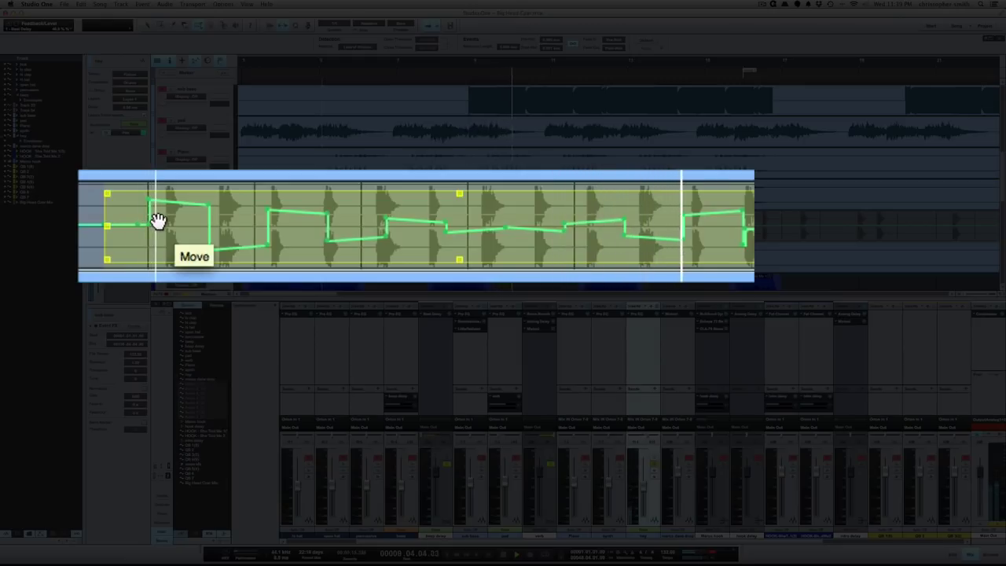
key("space")
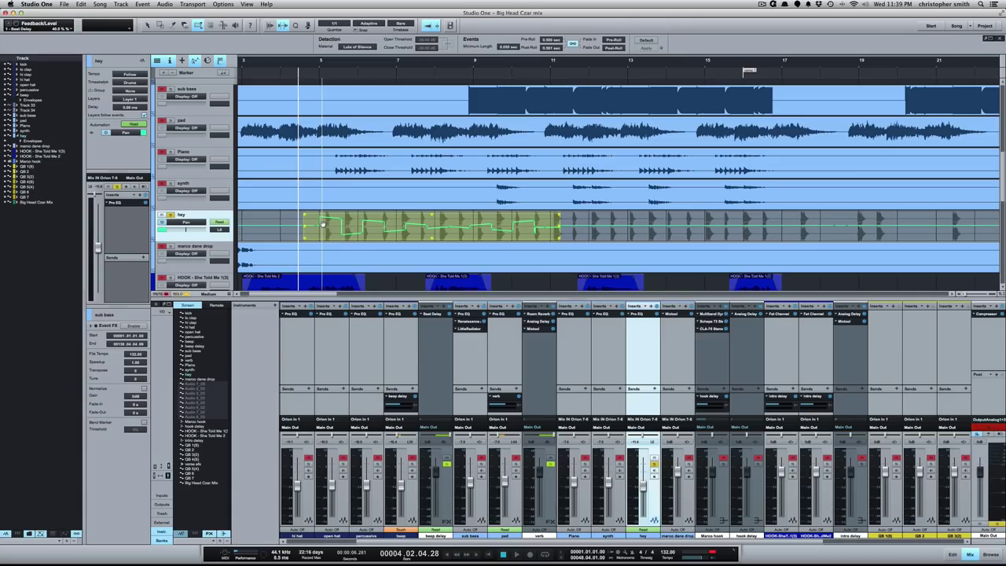
key("super+z")
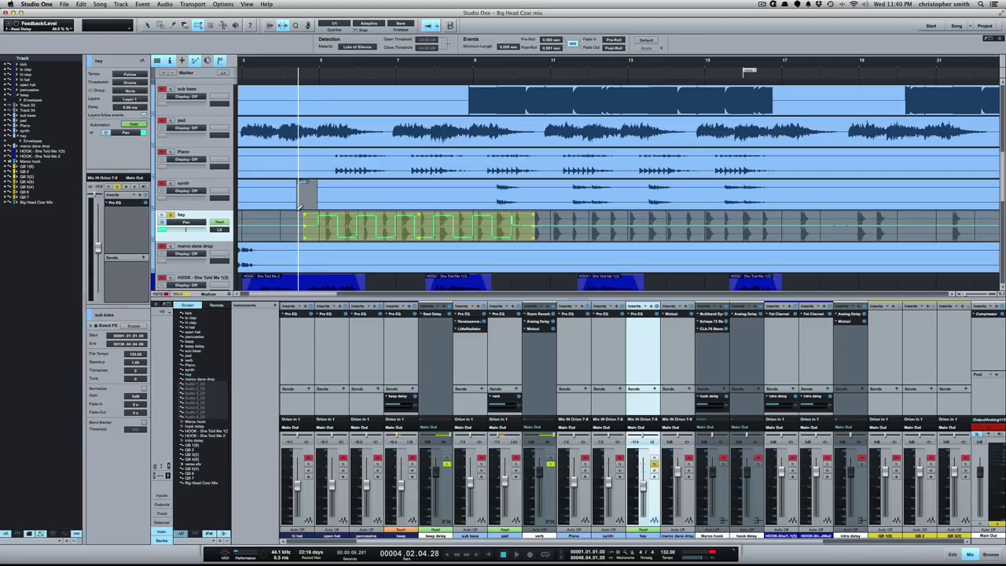
key("super+z")
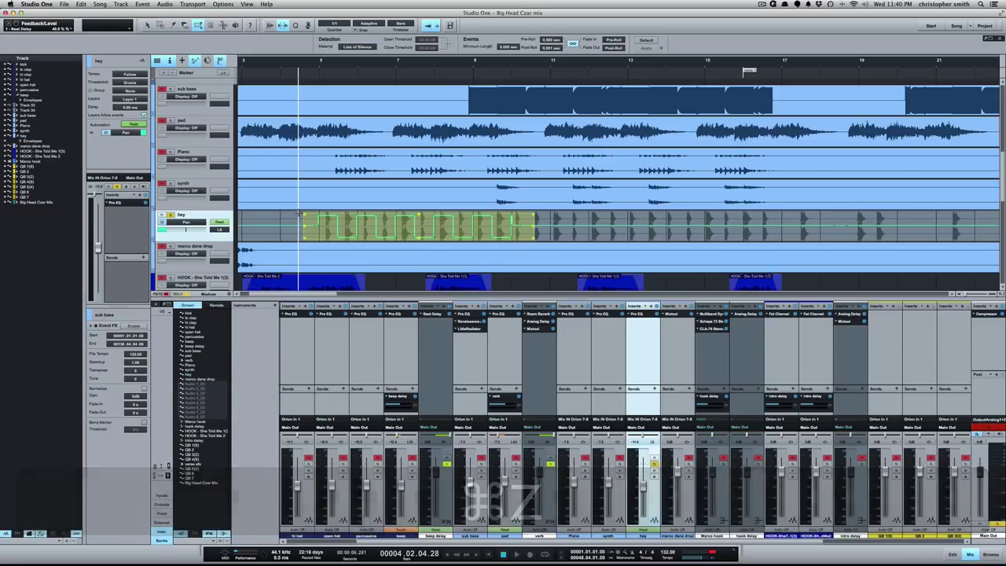
key("1")
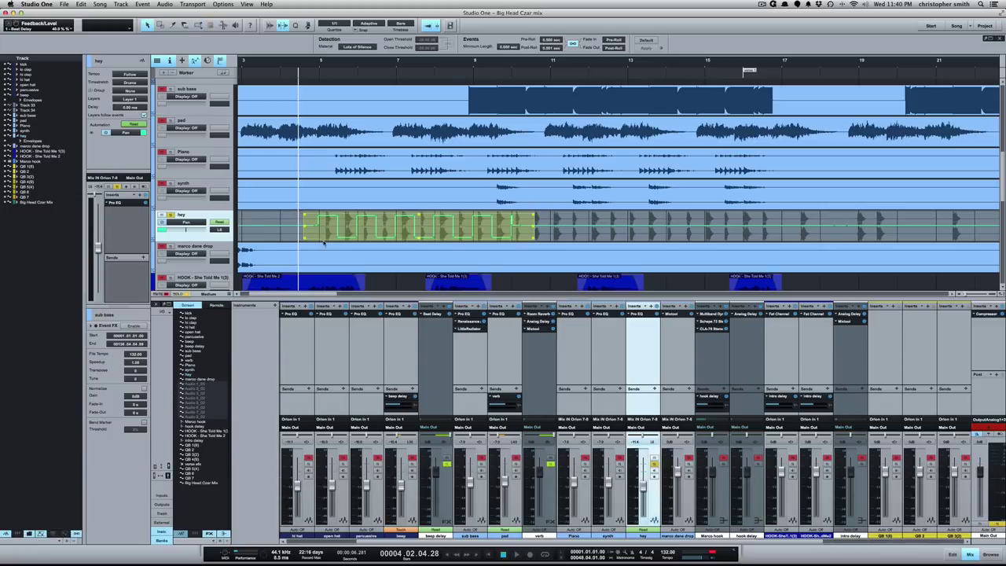
Step: Bring the QB vocal tracks into view and play the mix from bar 15
scroll(591, 207, "down", 10)
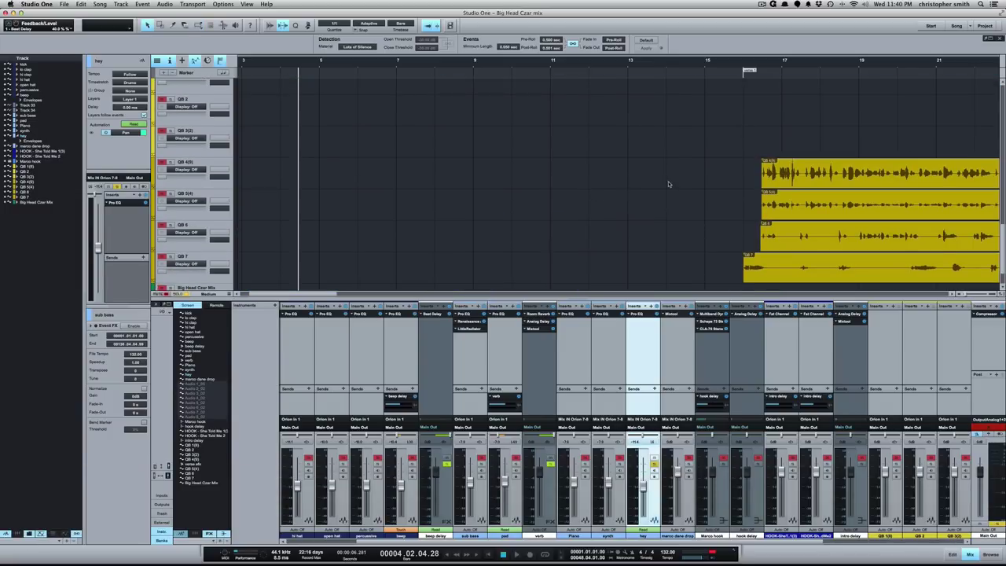
key("super+space")
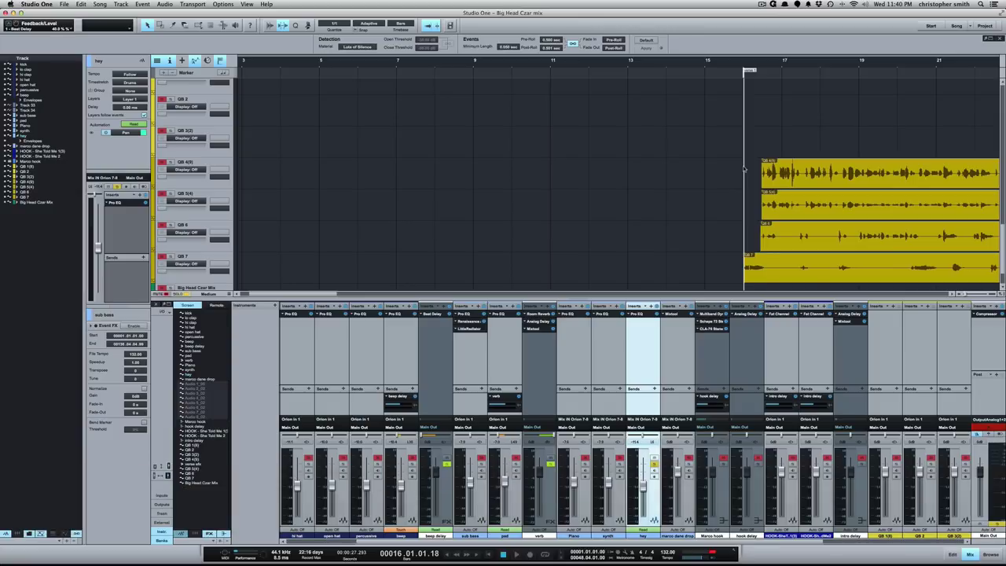
scroll(683, 173, "up", 10)
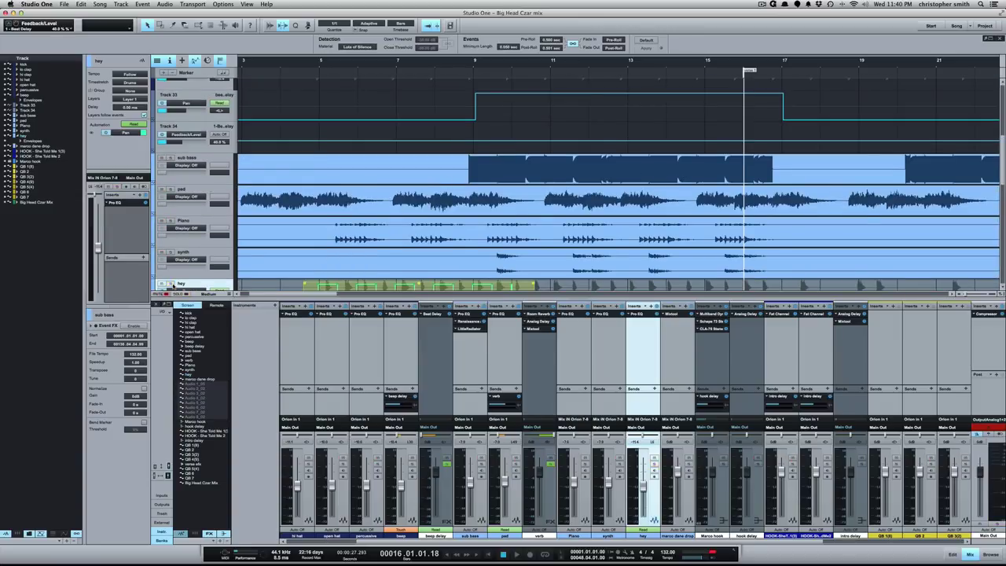
scroll(865, 77, "down", 10)
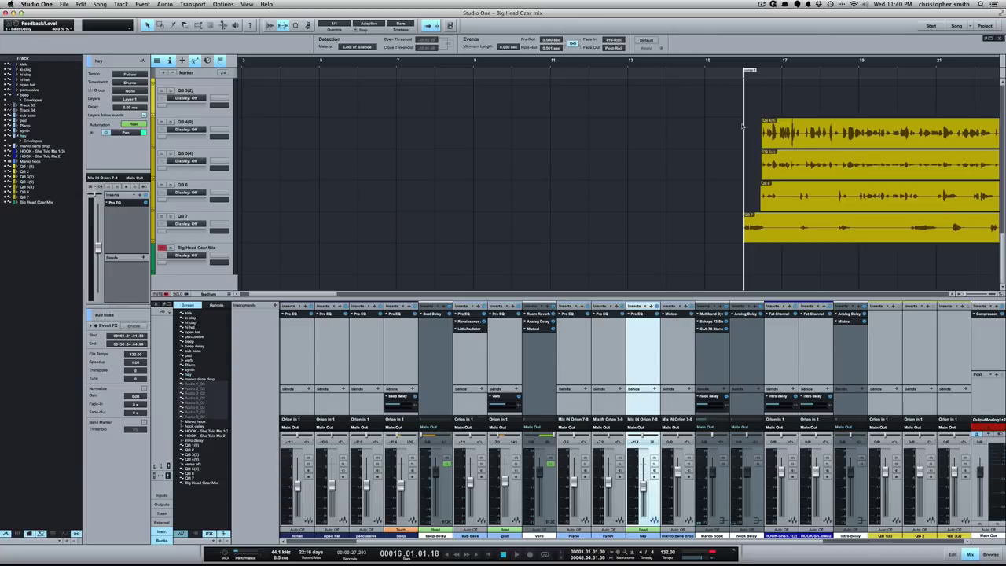
key("super+space")
left_click(708, 122)
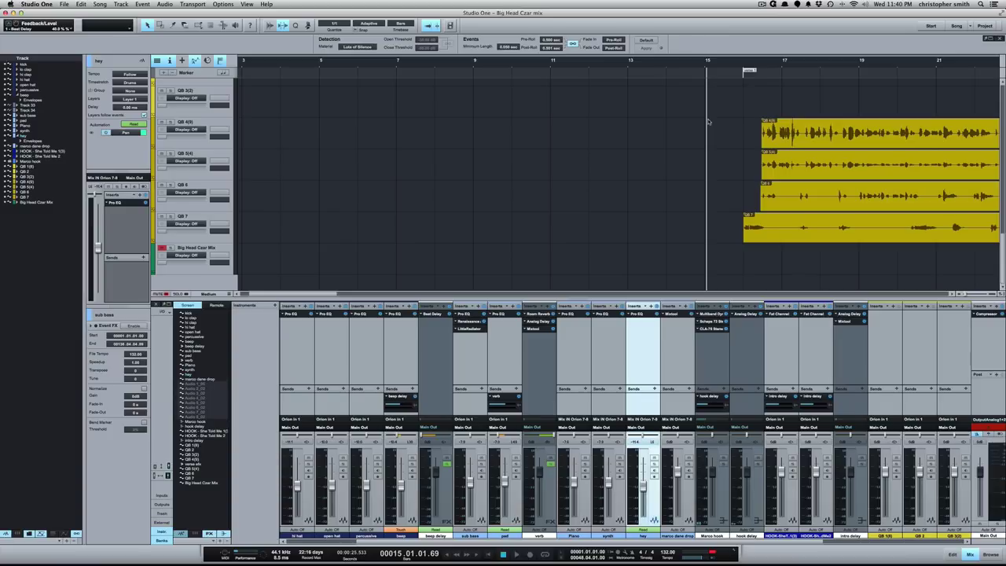
key("space")
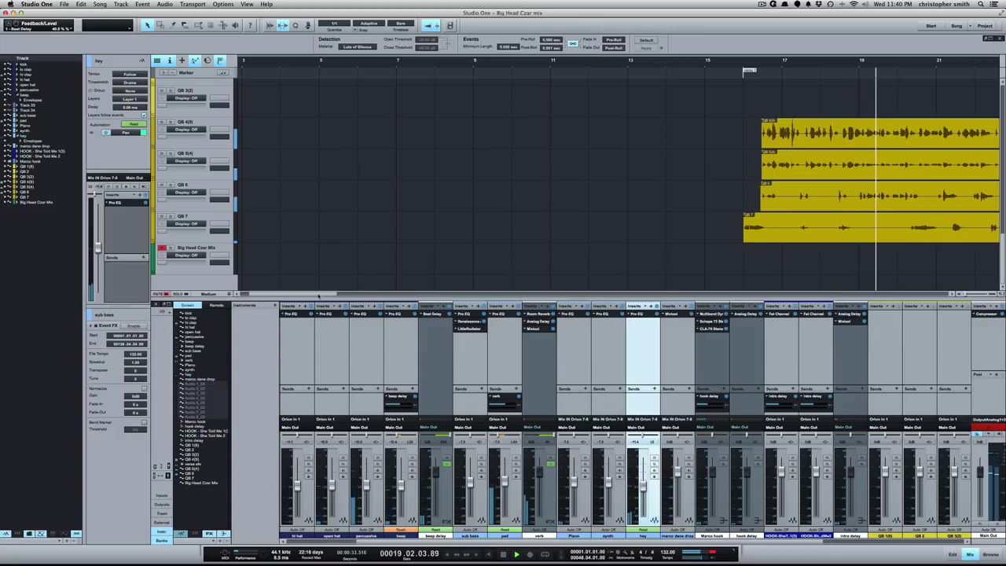
Step: Stop playback, replay from bar 15, and stop again just before the QB vocal events
left_click_drag(303, 293, 379, 292)
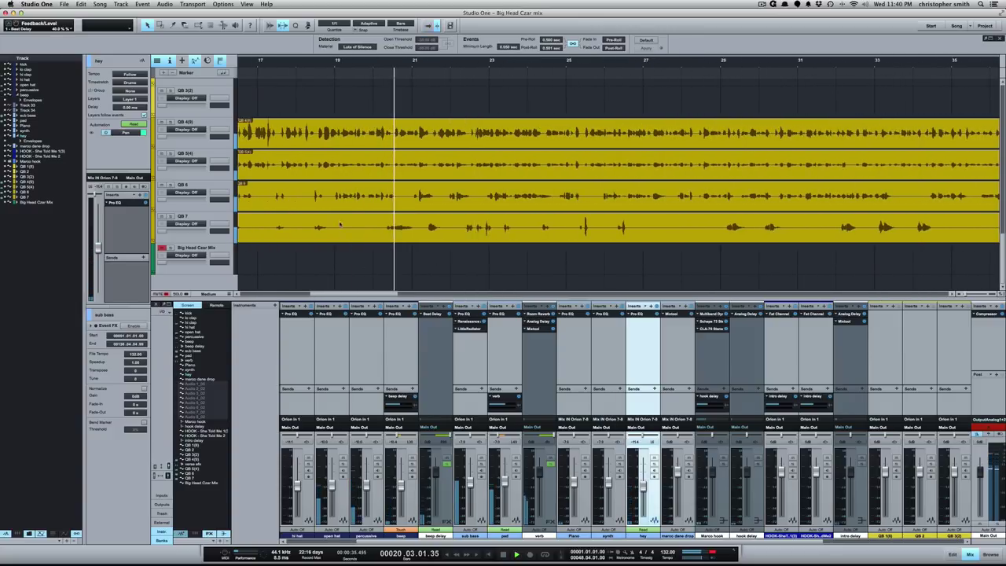
key("space")
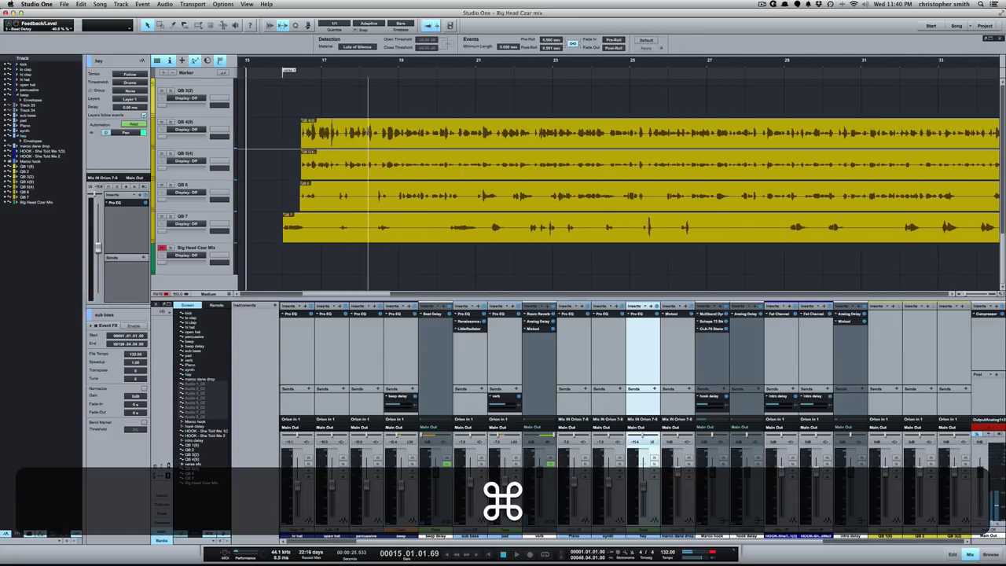
key("super+space")
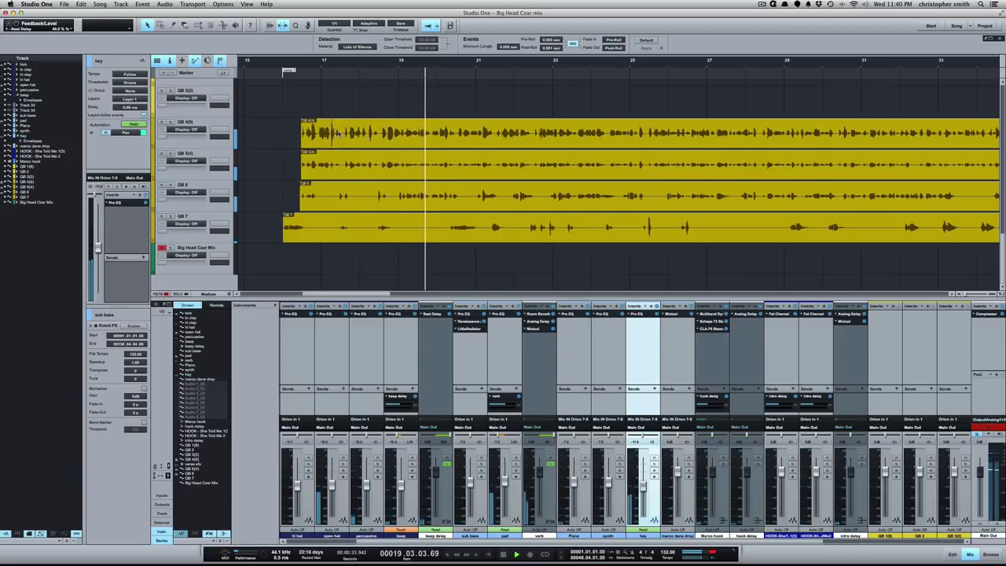
key("space")
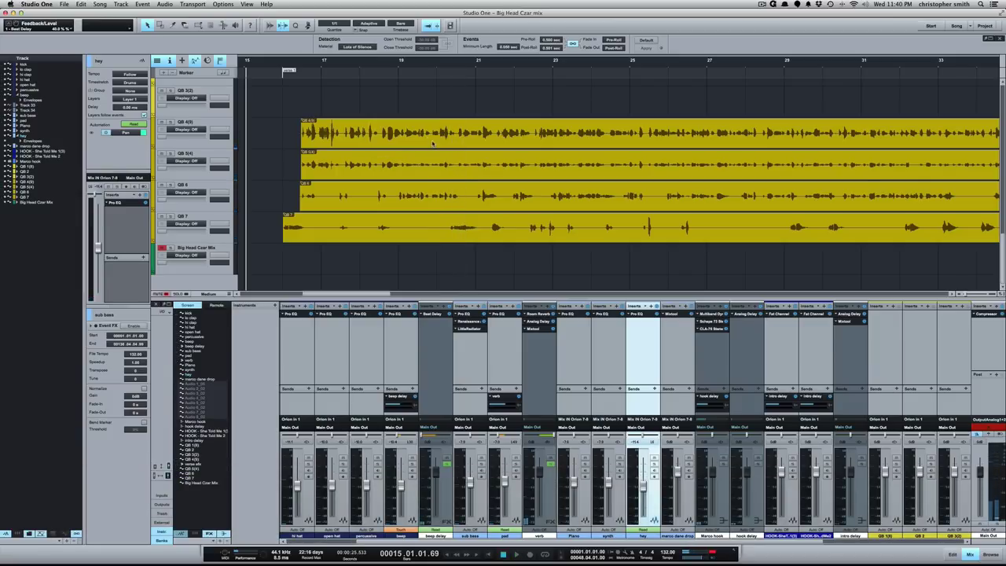
Step: Enlarge the tracks, show QB 4(9)'s Volume automation lane at larger height, and audition the passage
key("shift+e")
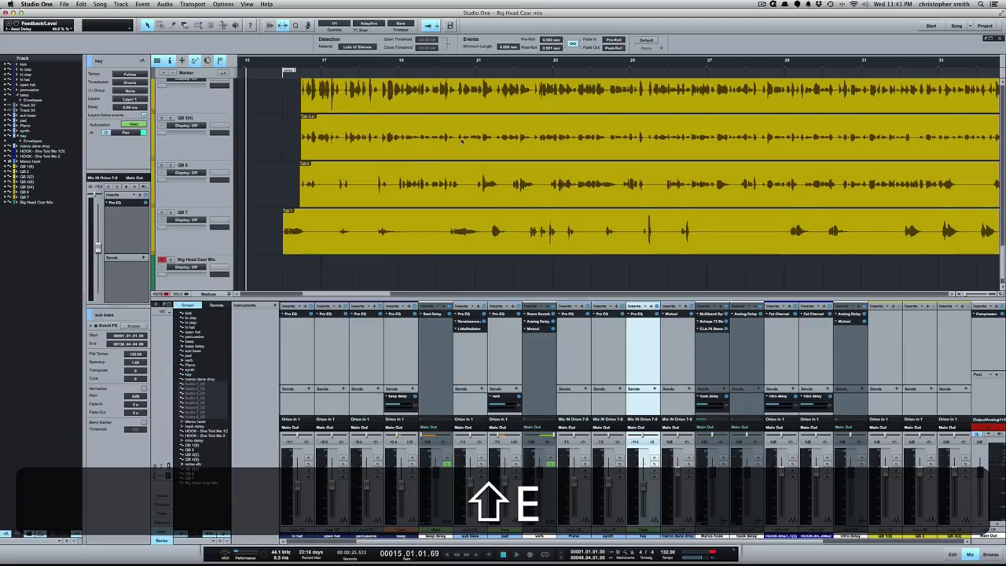
key("shift+e")
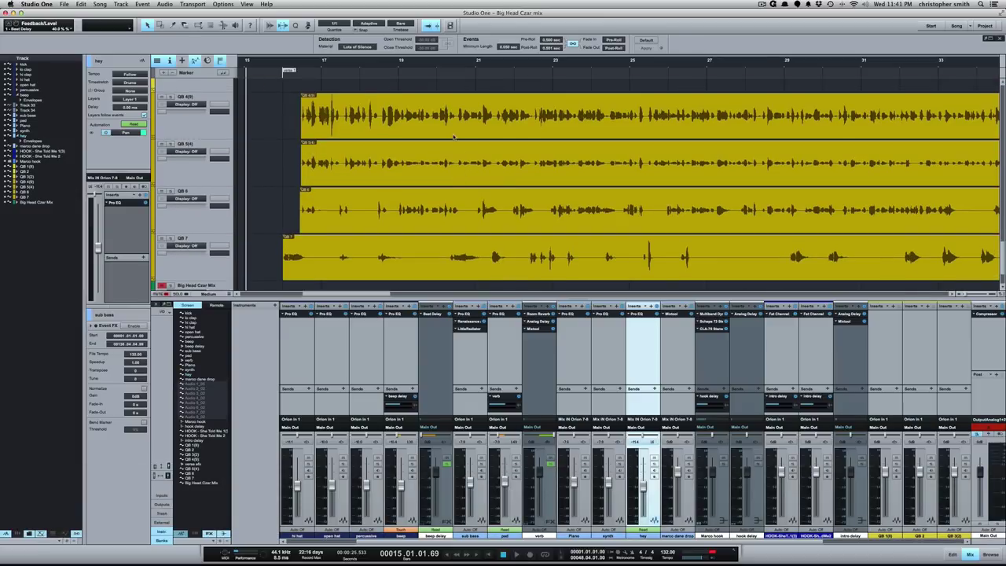
left_click(451, 132)
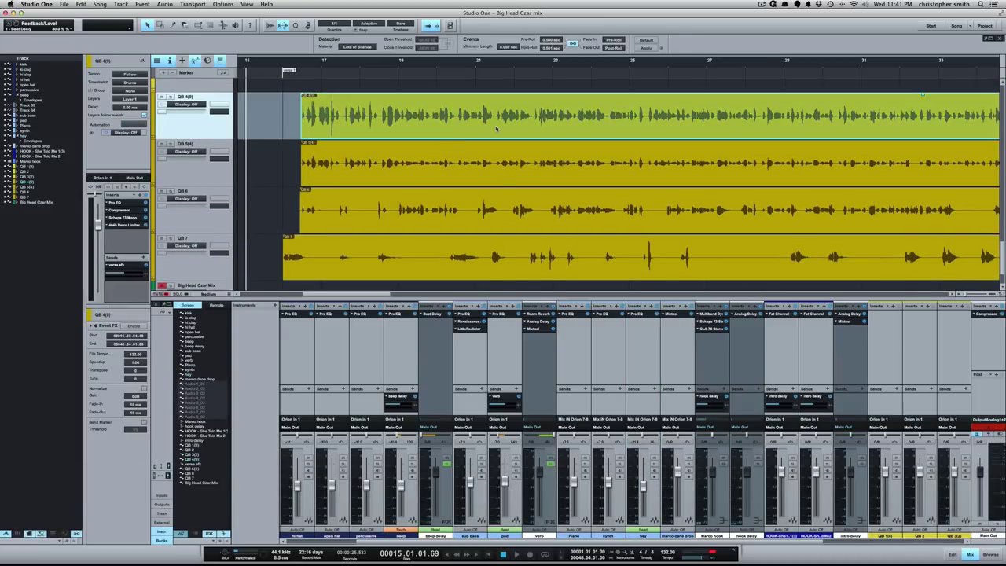
key("h")
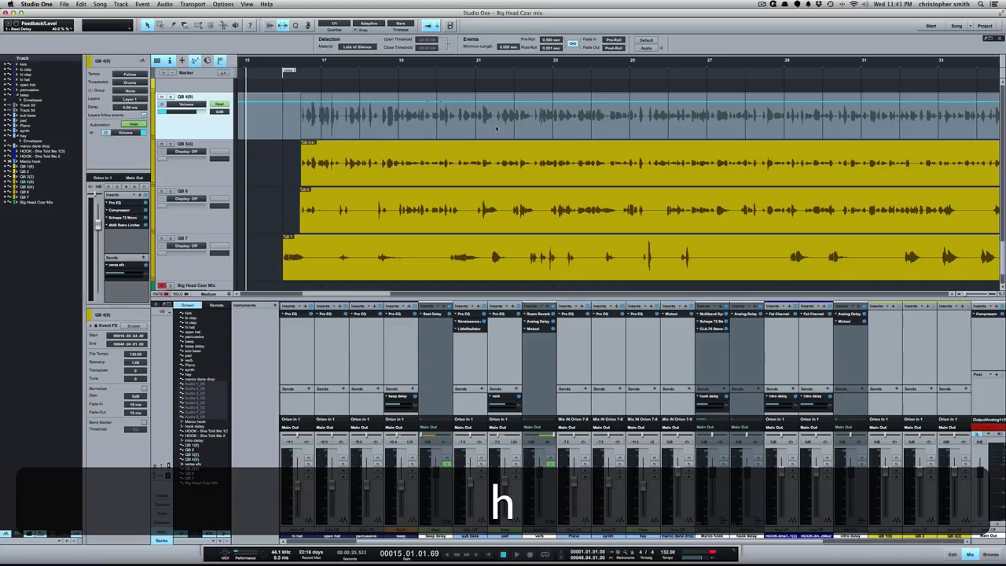
key("shift+e")
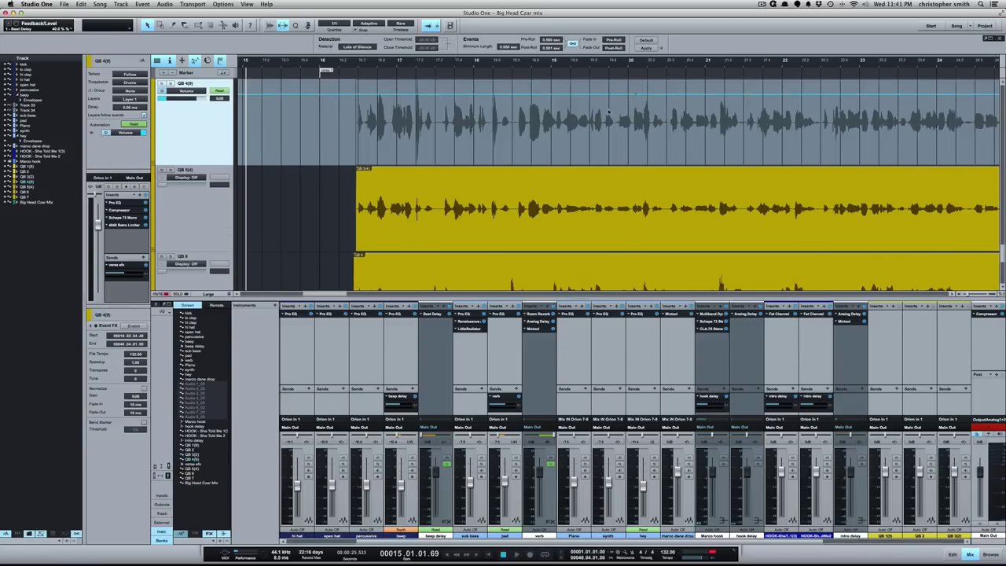
key("super+Return")
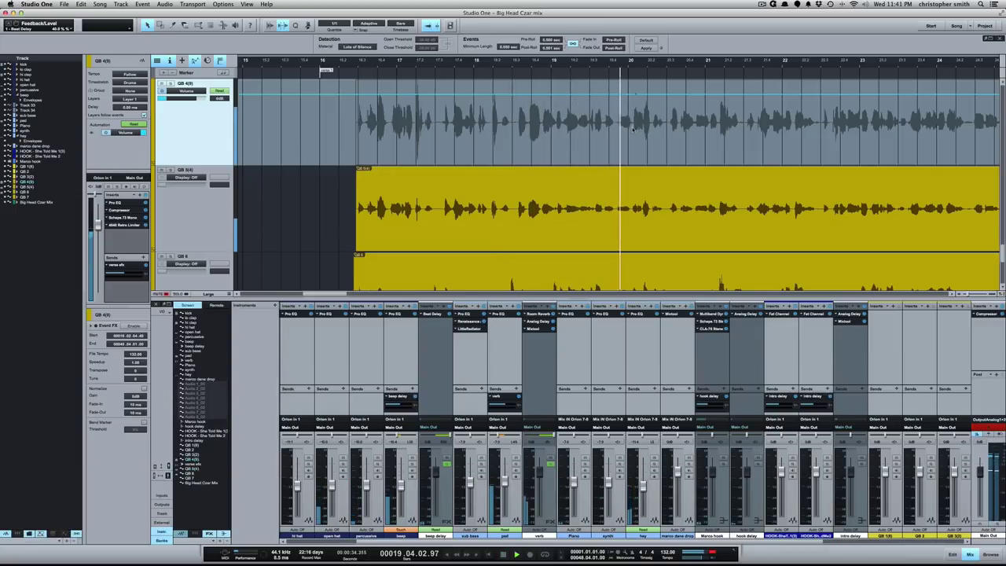
key("space")
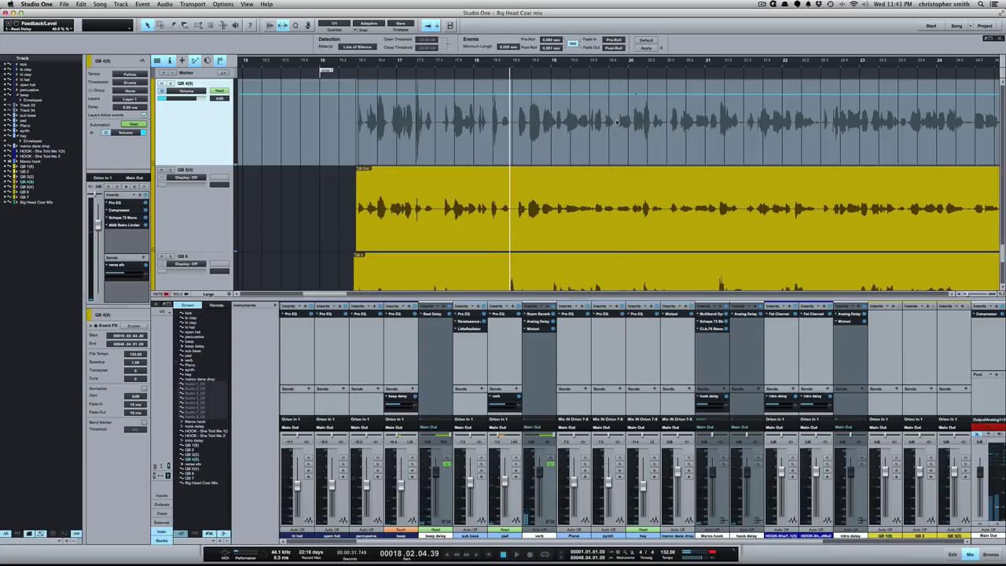
Step: Select the word's time range near bar 20 on QB 4(9) and zoom in on it
left_click_drag(617, 122, 635, 122)
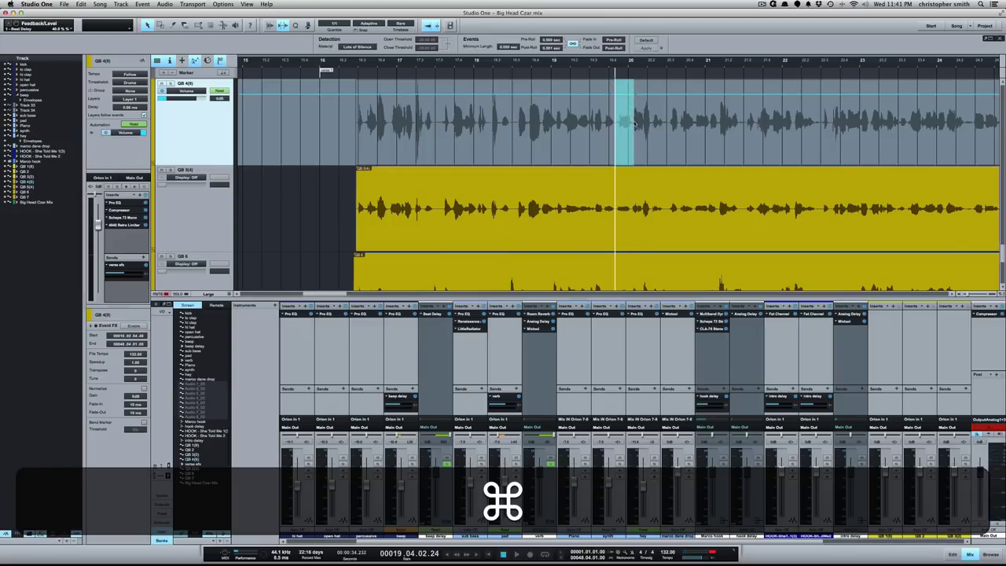
key("e")
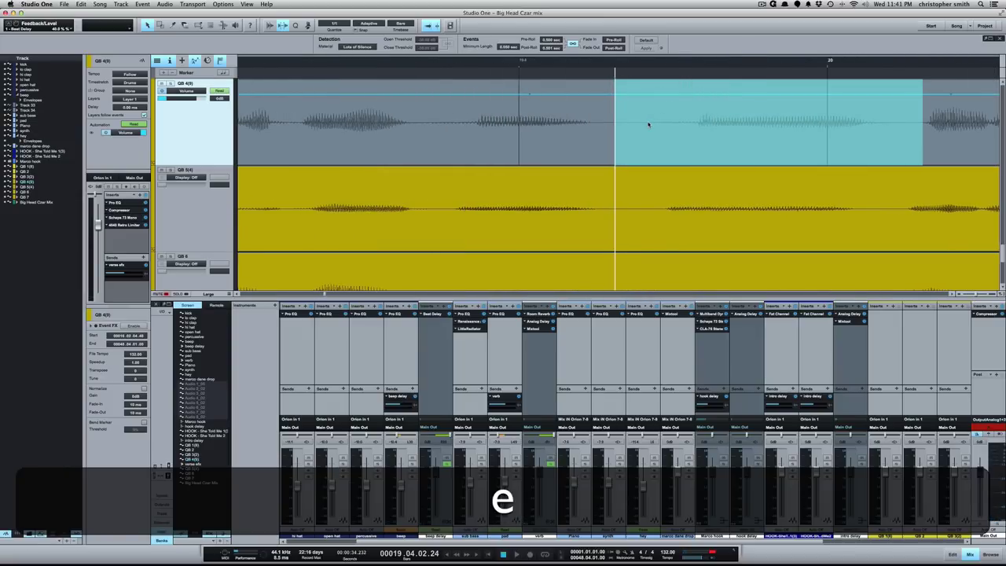
key("w")
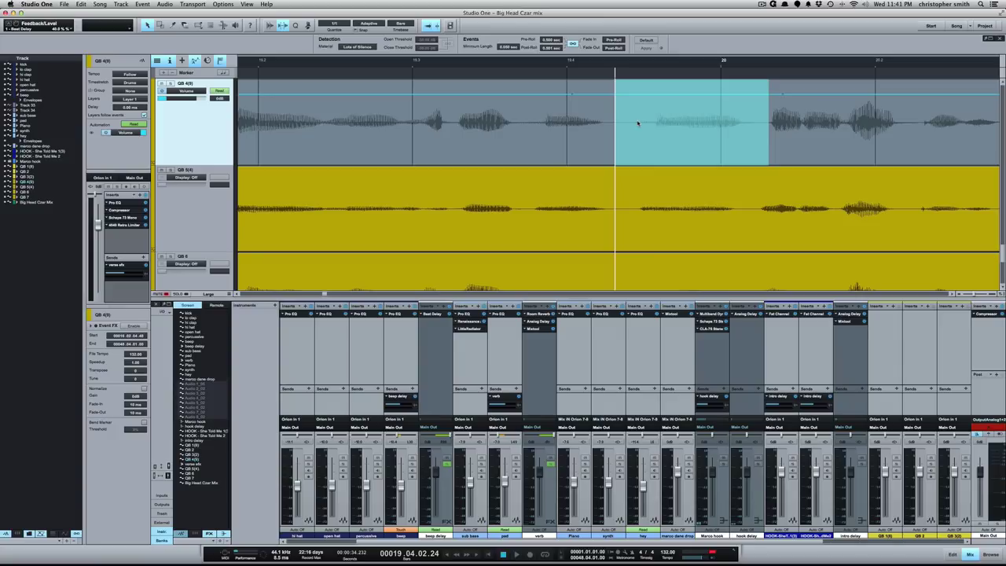
left_click(627, 99)
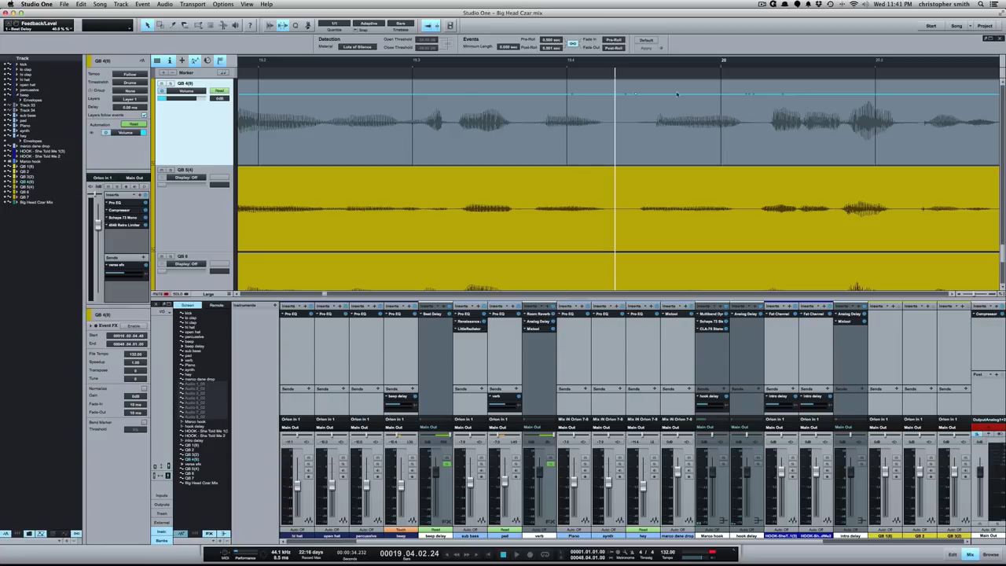
Step: Try raising the word's volume point to +10, then undo the change
key("shift")
mouse_move(637, 95)
left_mouse_down()
mouse_move(640, 132)
mouse_move(639, 88)
left_mouse_up()
key("super+z")
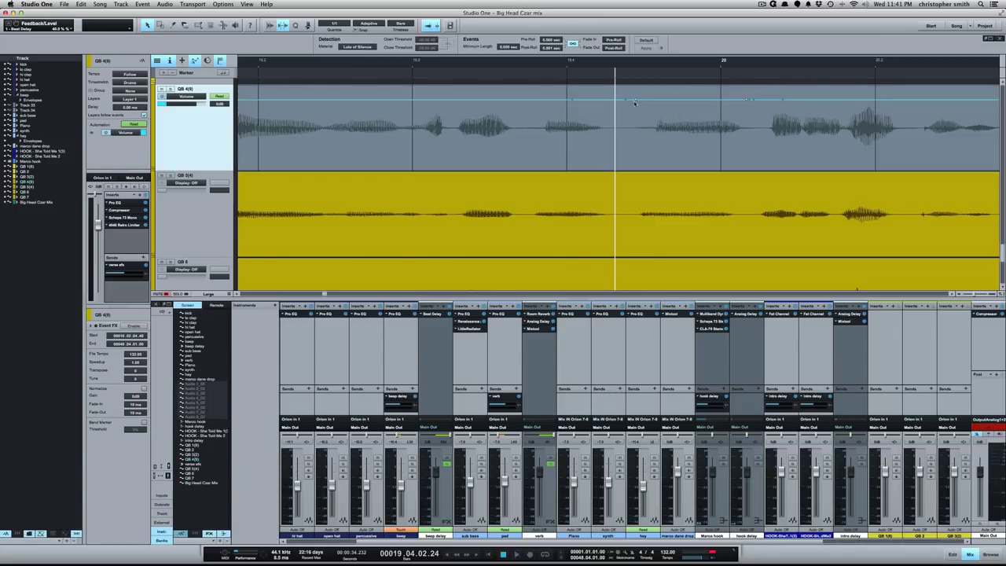
Step: Enter 3 dB as the value of the volume point on the word before bar 20
right_click(635, 102)
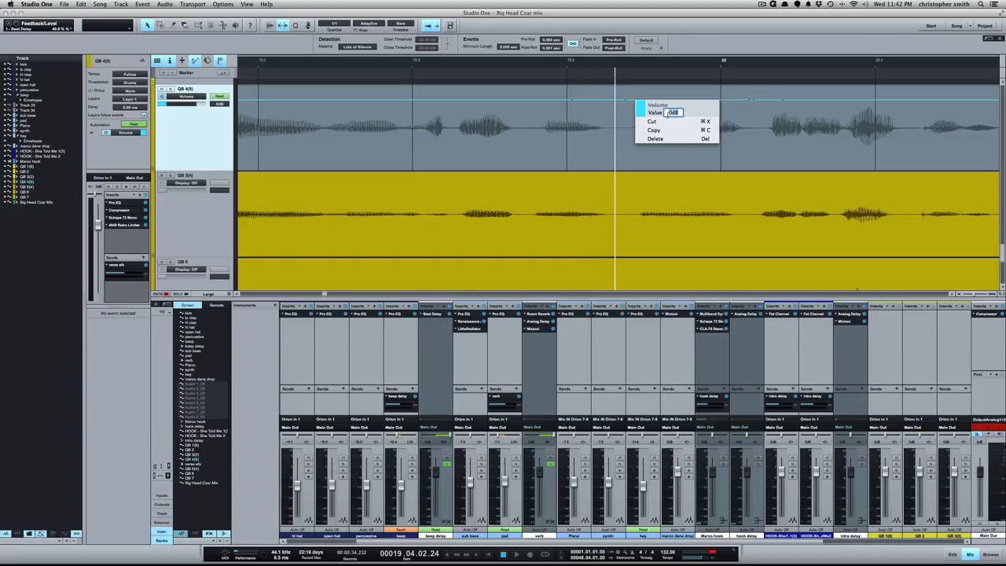
type("3")
key("Return")
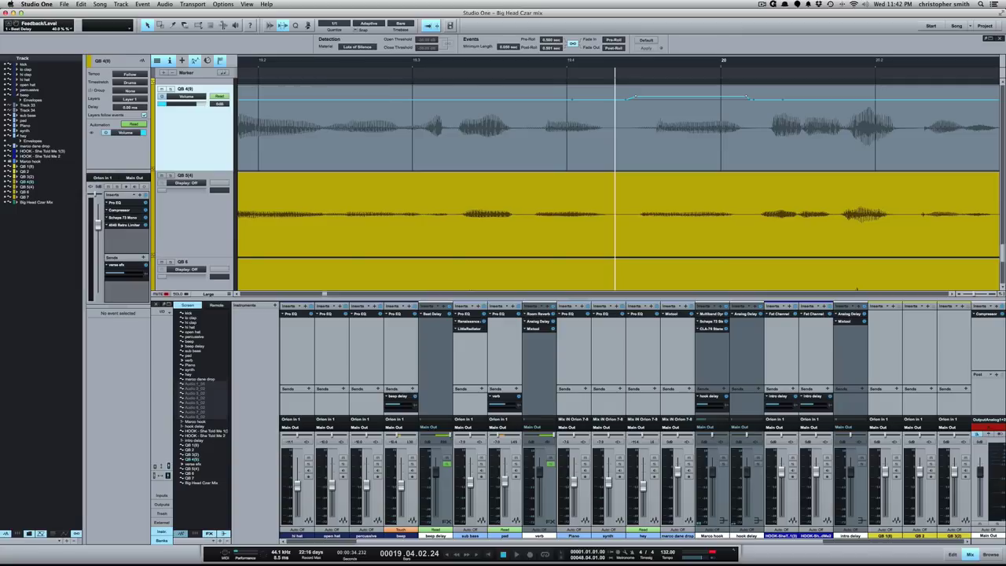
Step: Zoom out and audition the +3 dB boosted word from just before it
key("w")
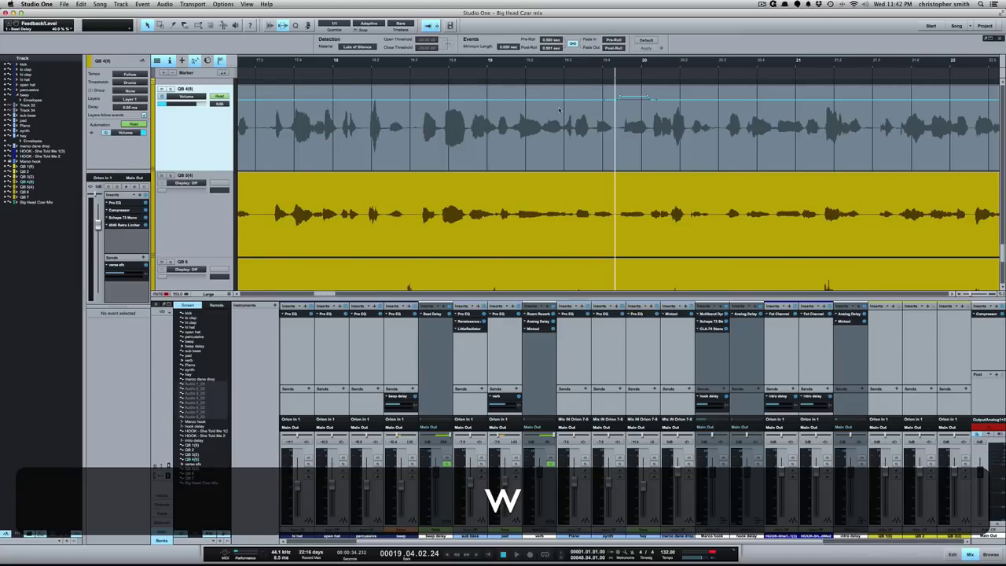
key("super+space")
key("super+space")
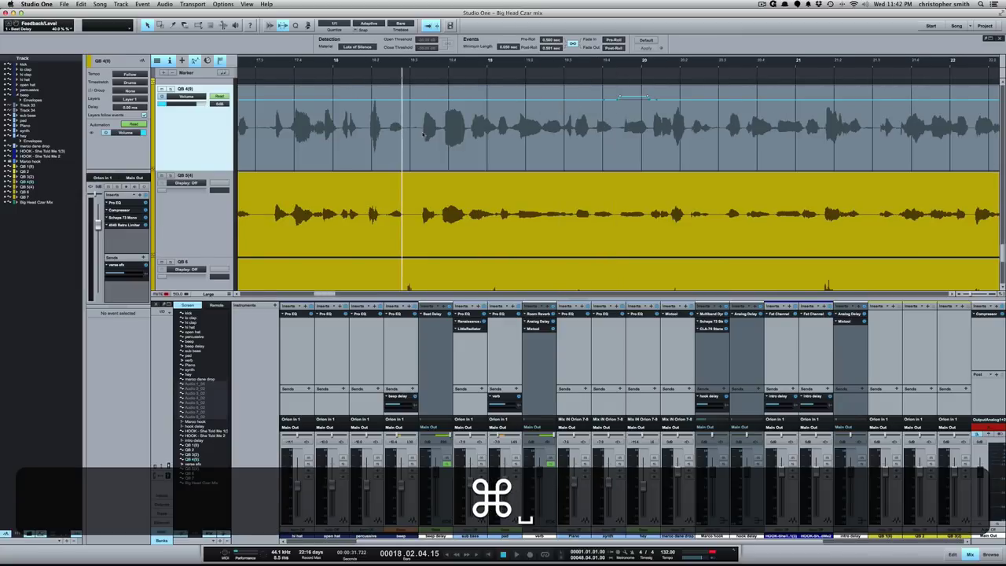
key("space")
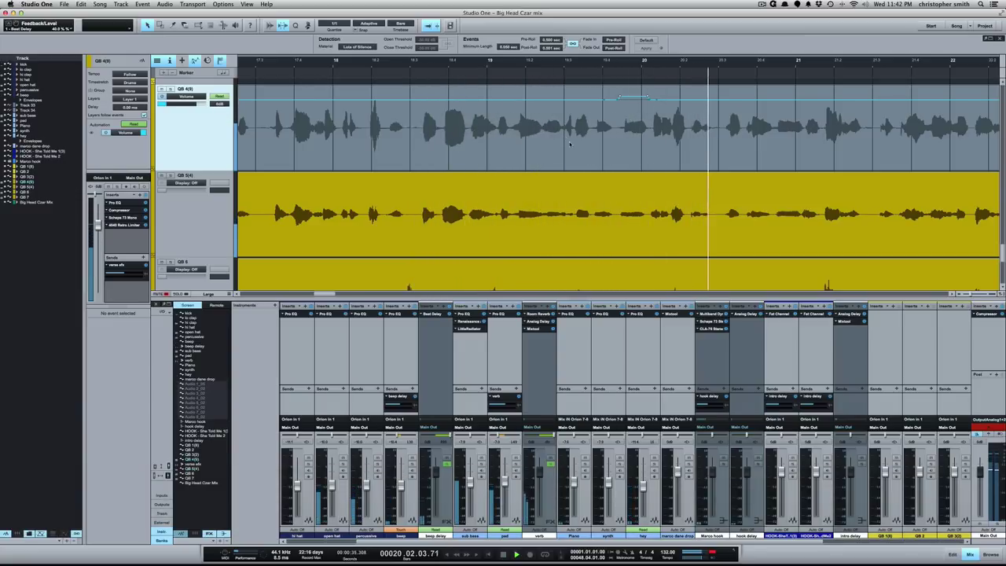
key("space")
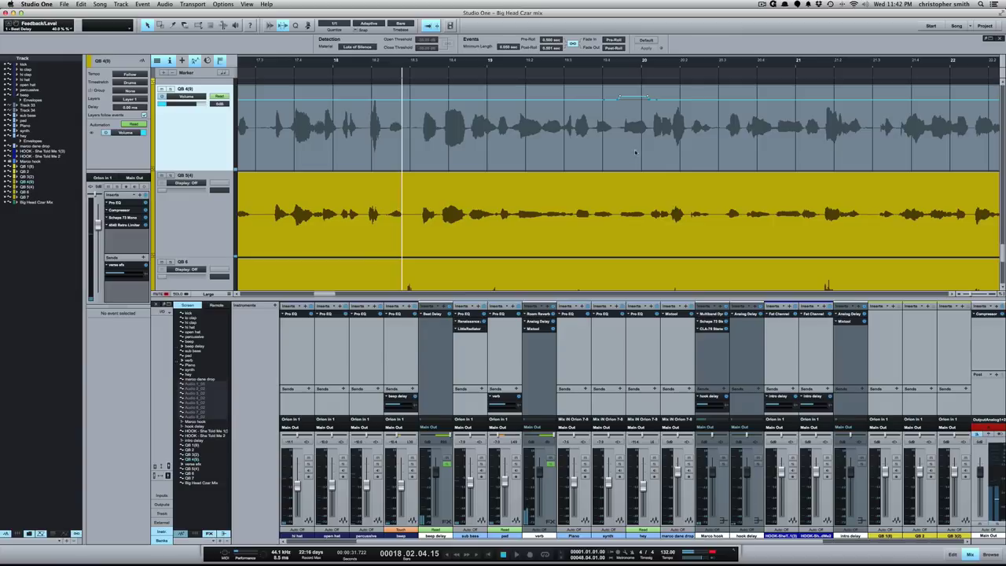
Step: Lower the boosted volume point's value to 2.5 dB
right_click(620, 100)
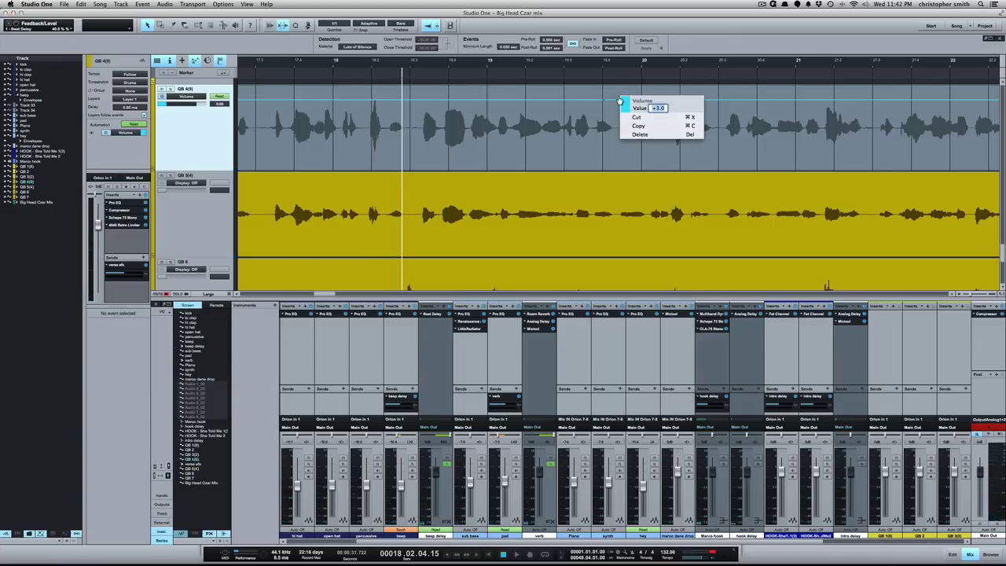
type("2.5")
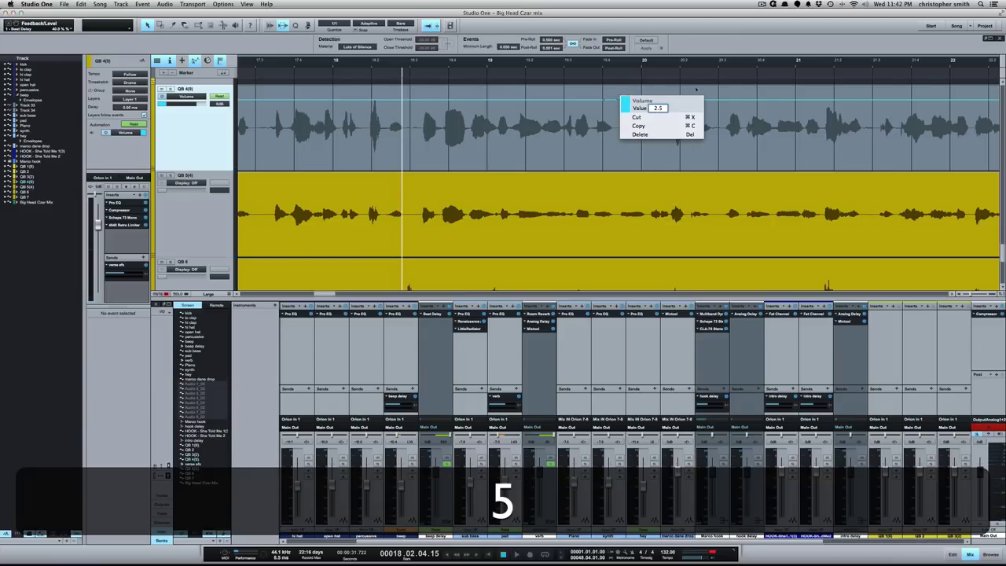
left_click(726, 88)
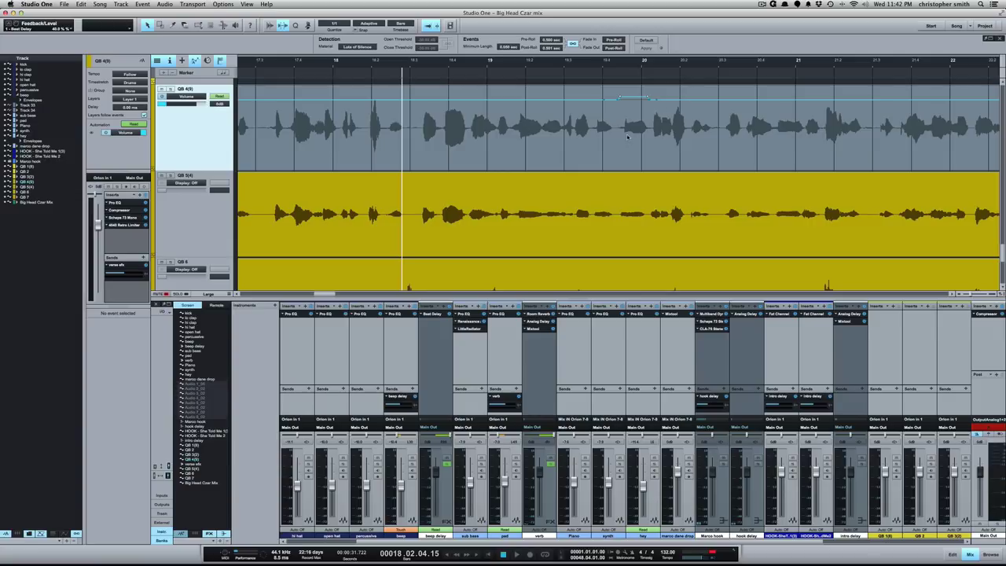
Step: Audition the 2.5 dB boost, undo it to flatten the line, then audition again to compare
key("super+space")
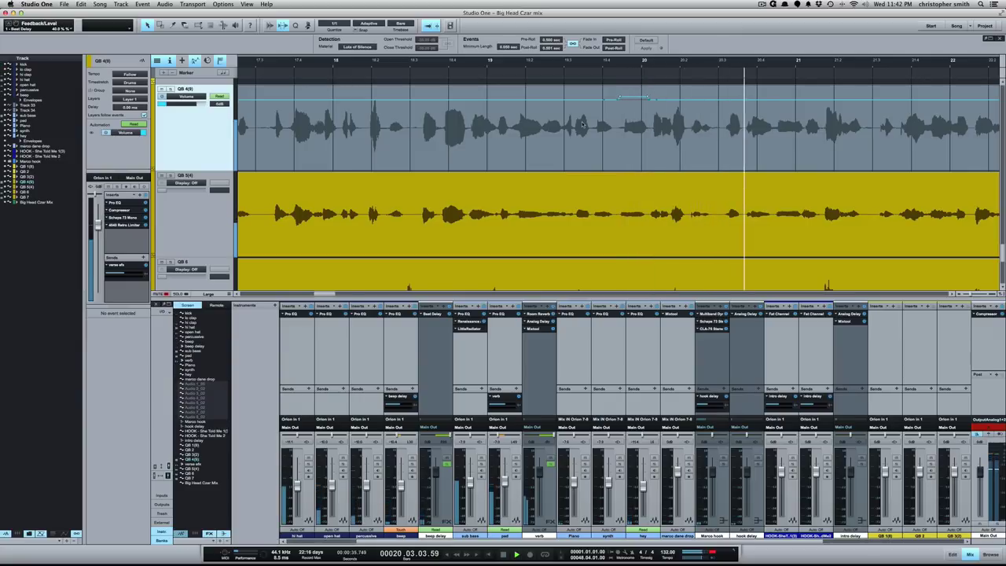
key("space")
key("super+z")
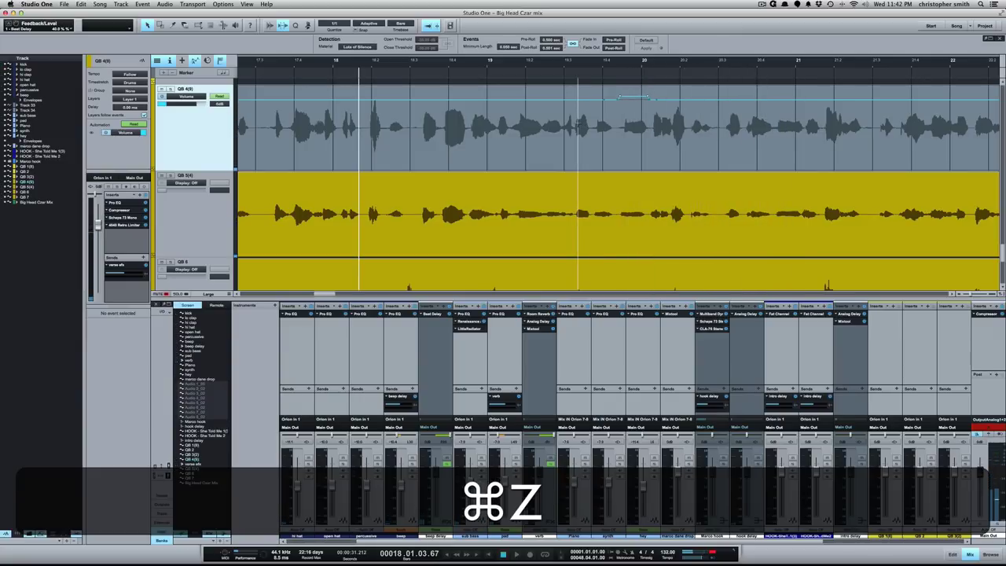
key("super+space")
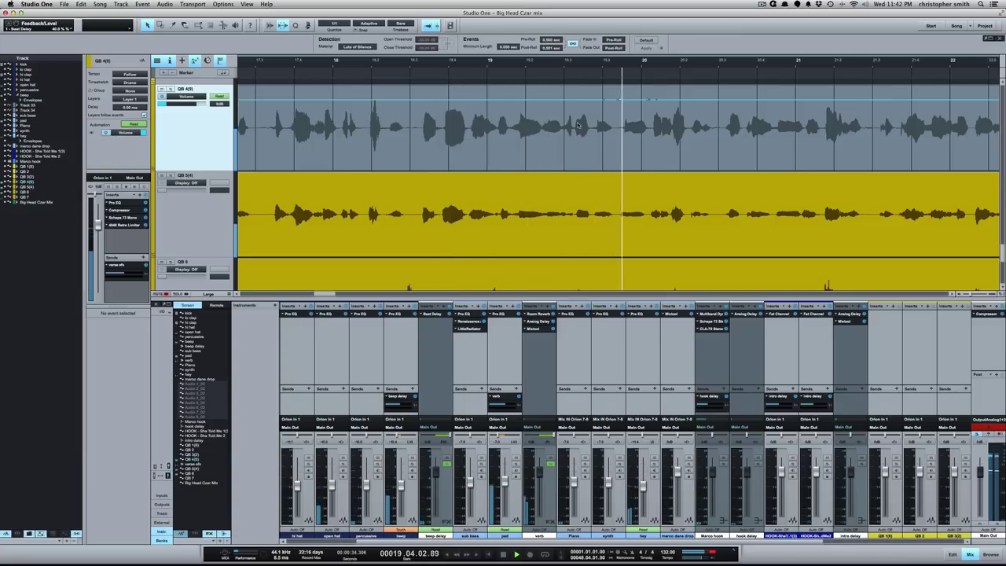
key("space")
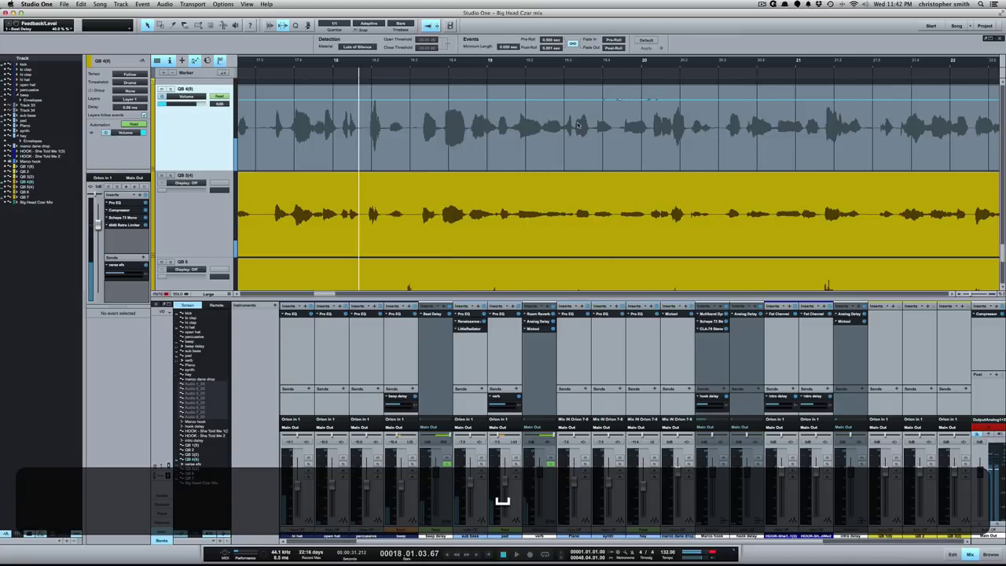